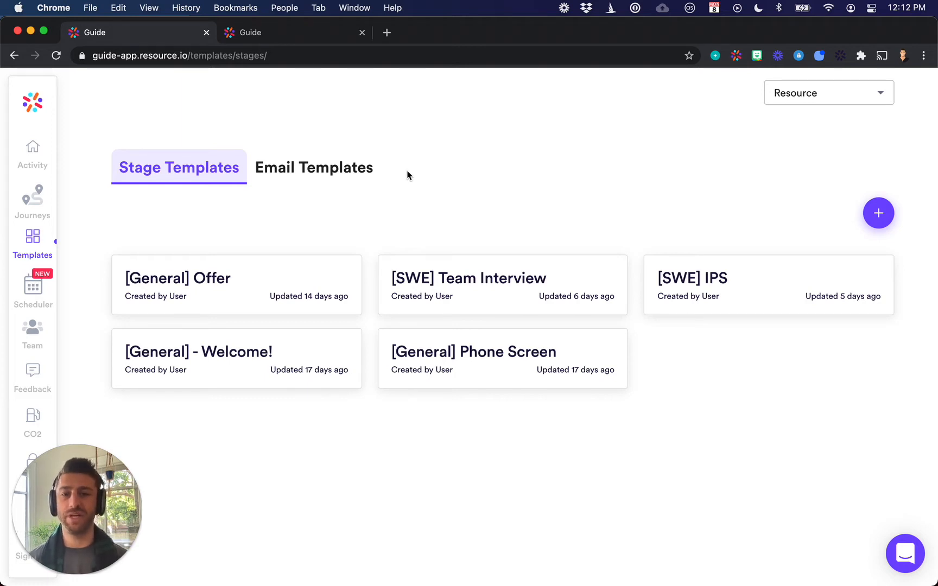
Examine the Onsite stage of the sample candidate's guide, including the schedule, interviewers, preparation tips, engineering culture and team photo
{"action": "left_click", "coordinate": [308, 34]}
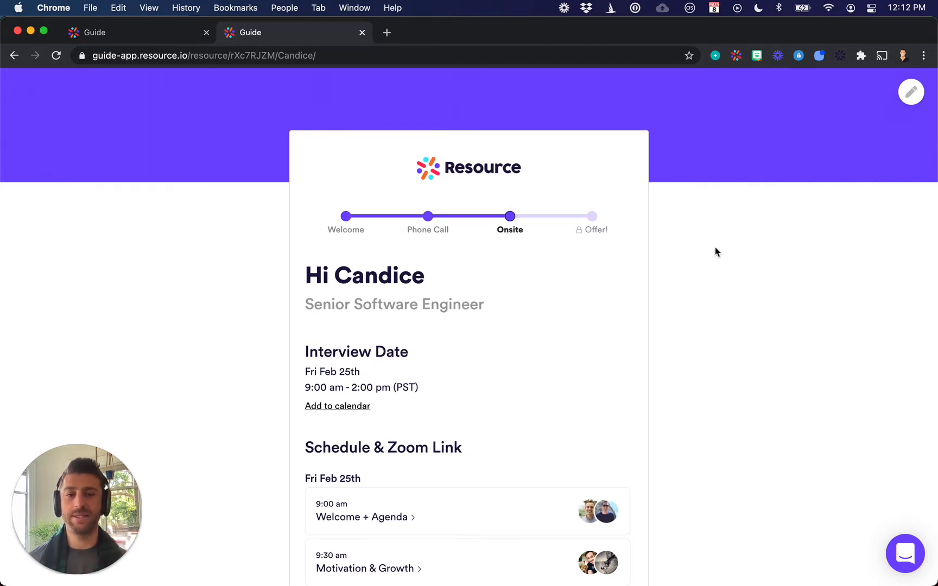
{"action": "scroll", "coordinate": [715, 247], "scroll_direction": "down", "scroll_amount": 5}
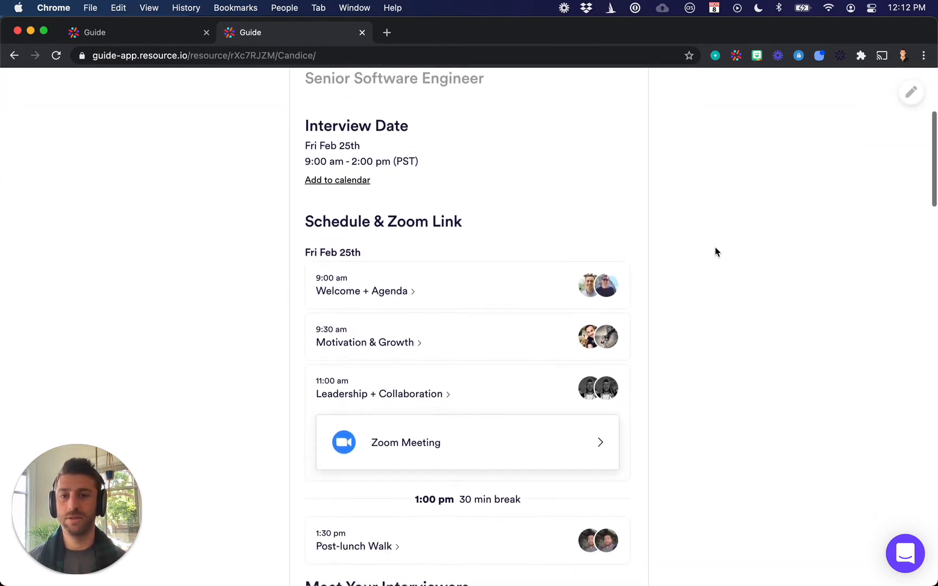
{"action": "scroll", "coordinate": [716, 252], "scroll_direction": "down", "scroll_amount": 5}
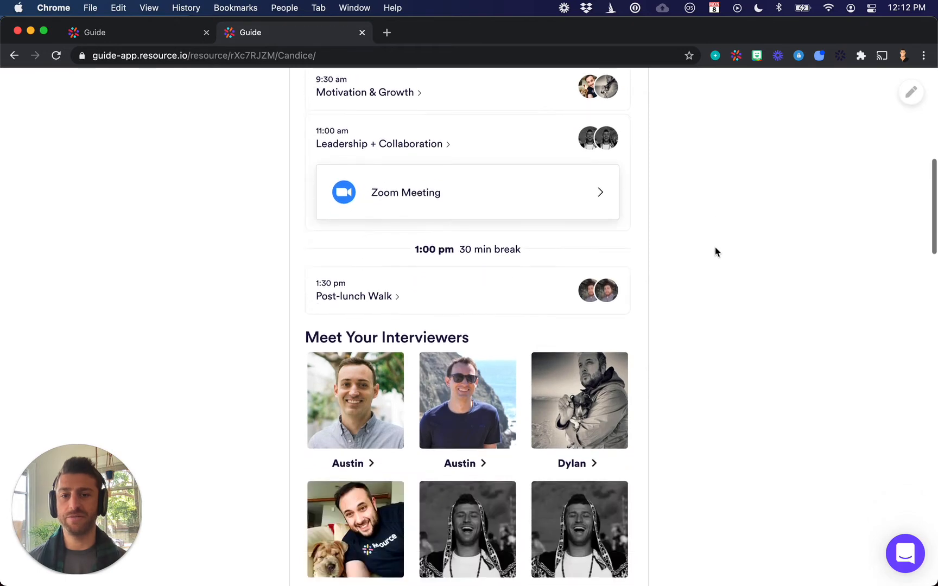
{"action": "scroll", "coordinate": [716, 252], "scroll_direction": "down", "scroll_amount": 3}
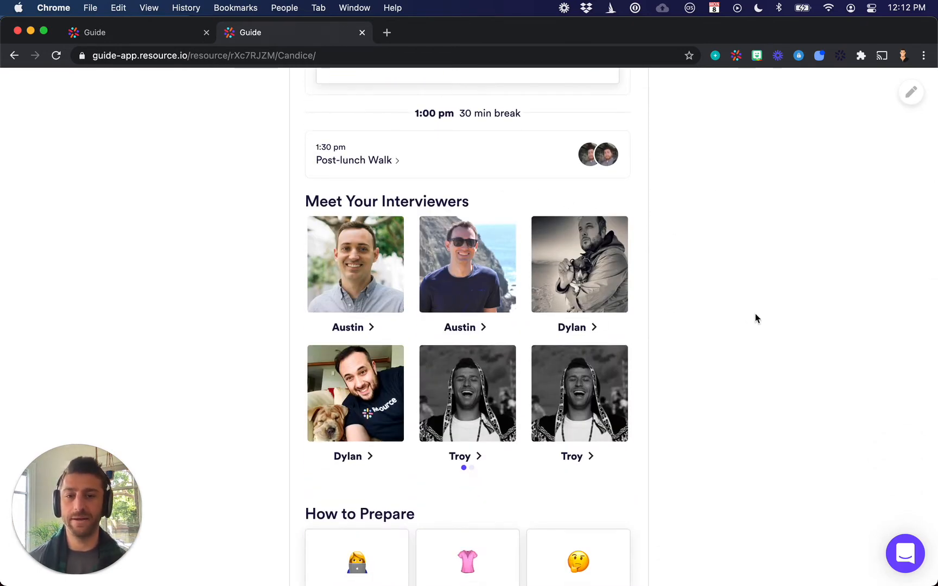
{"action": "scroll", "coordinate": [756, 318], "scroll_direction": "down", "scroll_amount": 6}
{"action": "scroll", "coordinate": [755, 315], "scroll_direction": "down", "scroll_amount": 2}
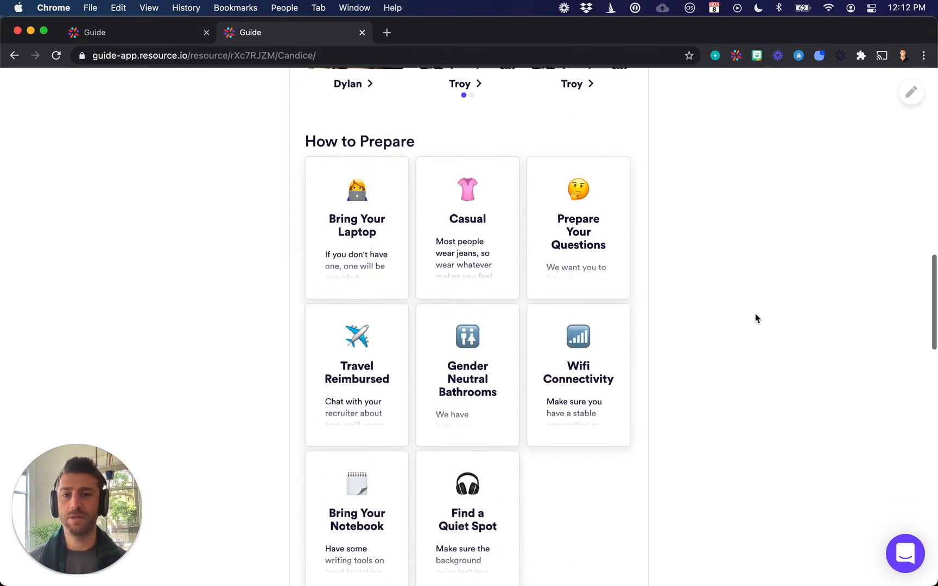
{"action": "scroll", "coordinate": [756, 315], "scroll_direction": "down", "scroll_amount": 3}
{"action": "scroll", "coordinate": [756, 314], "scroll_direction": "down", "scroll_amount": 6}
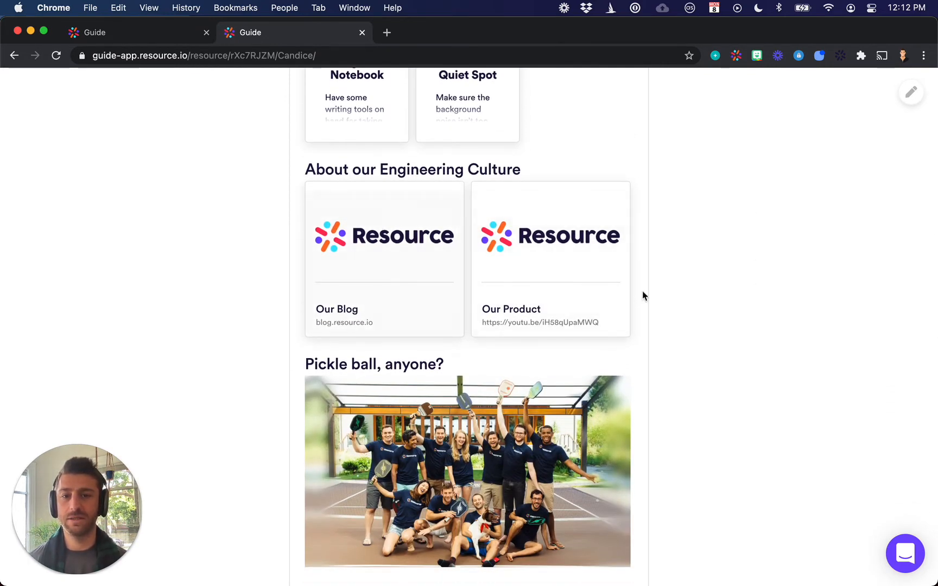
{"action": "scroll", "coordinate": [693, 285], "scroll_direction": "down", "scroll_amount": 10}
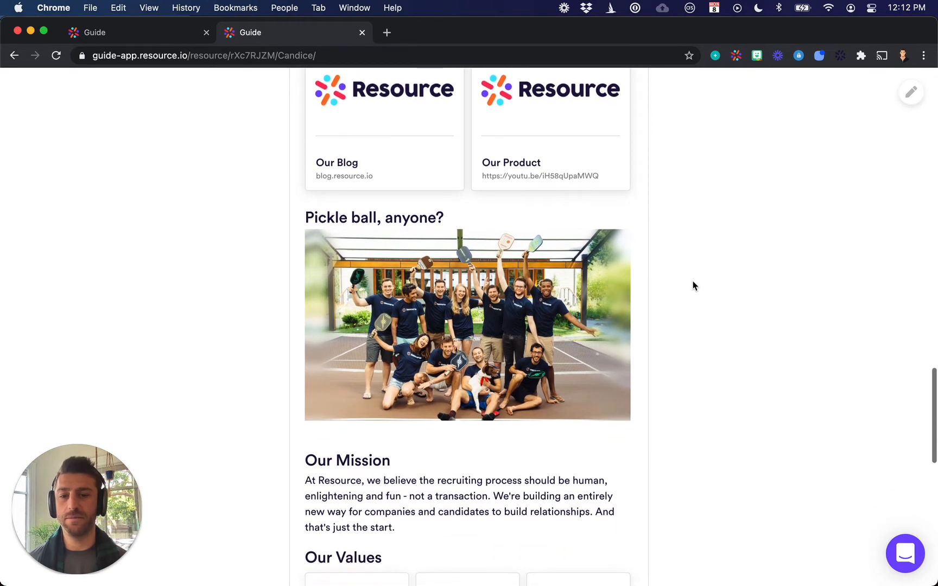
{"action": "scroll", "coordinate": [692, 284], "scroll_direction": "up", "scroll_amount": 10}
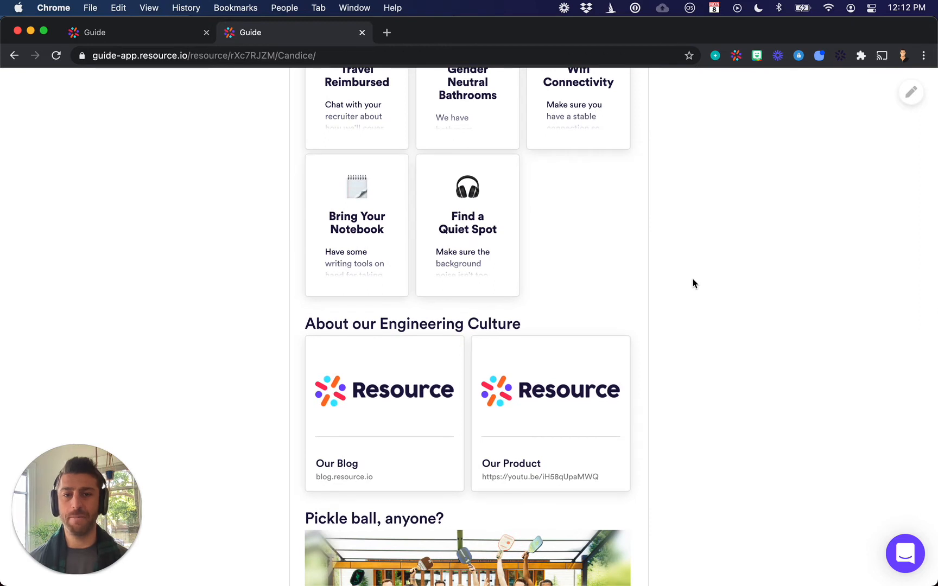
{"action": "scroll", "coordinate": [693, 284], "scroll_direction": "down", "scroll_amount": 2}
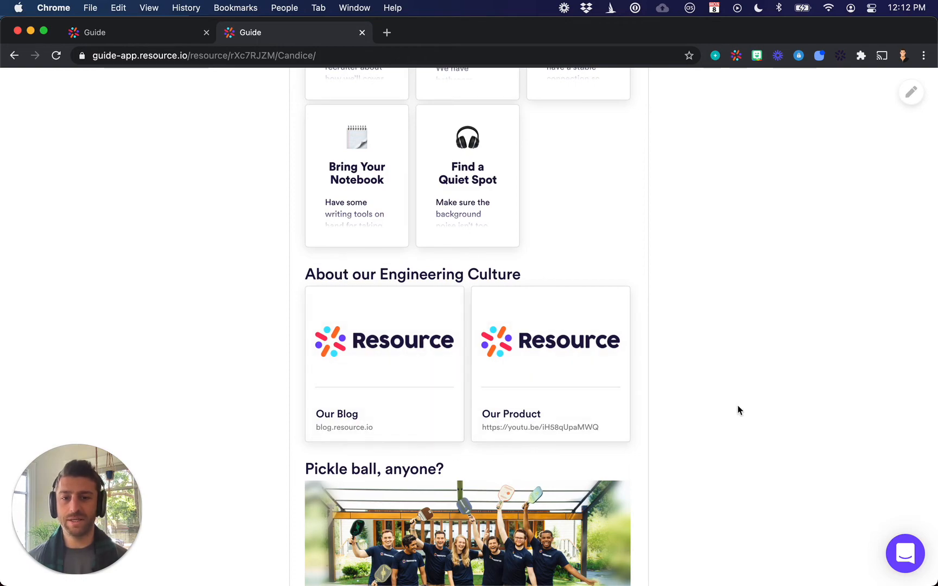
{"action": "scroll", "coordinate": [739, 410], "scroll_direction": "up", "scroll_amount": 12}
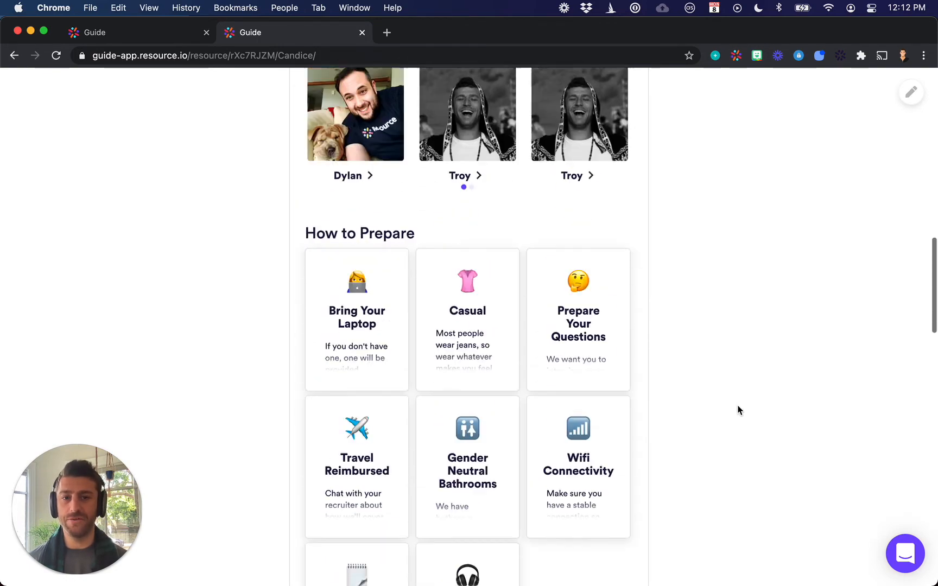
{"action": "scroll", "coordinate": [739, 410], "scroll_direction": "up", "scroll_amount": 10}
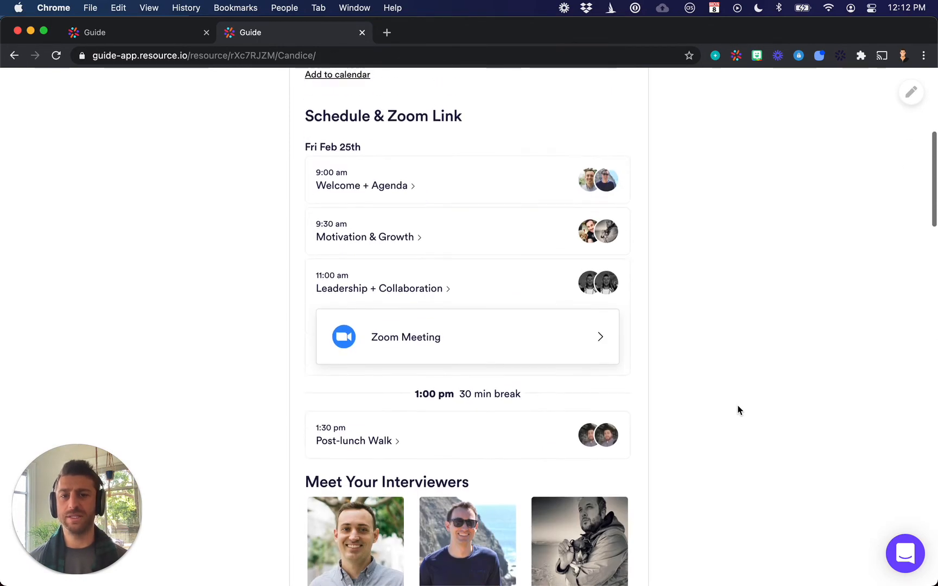
{"action": "scroll", "coordinate": [738, 410], "scroll_direction": "up", "scroll_amount": 3}
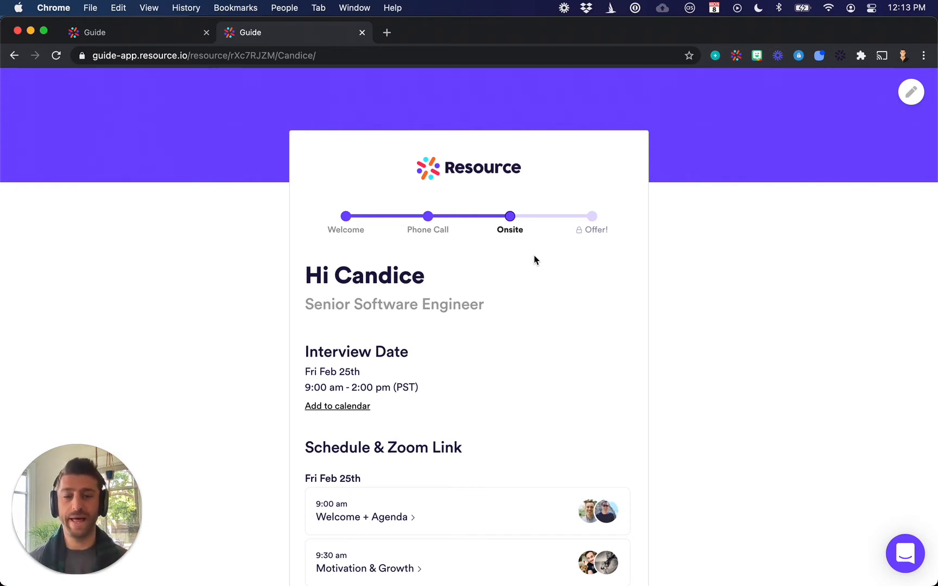
Show the Phone Call stage of the candidate's guide and examine its interview booking card and preparation tips
{"action": "left_click", "coordinate": [428, 217]}
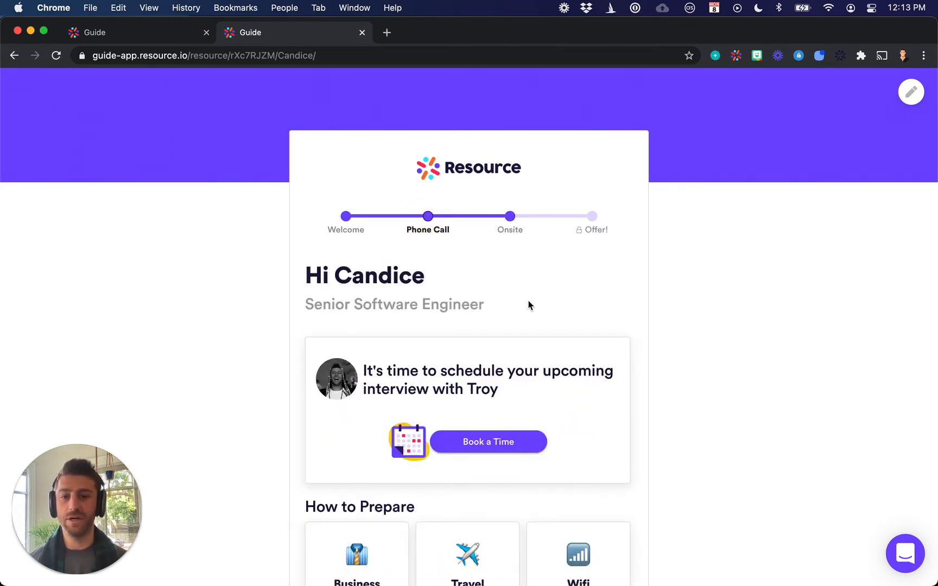
{"action": "scroll", "coordinate": [428, 347], "scroll_direction": "down", "scroll_amount": 3}
{"action": "scroll", "coordinate": [427, 349], "scroll_direction": "down", "scroll_amount": 4}
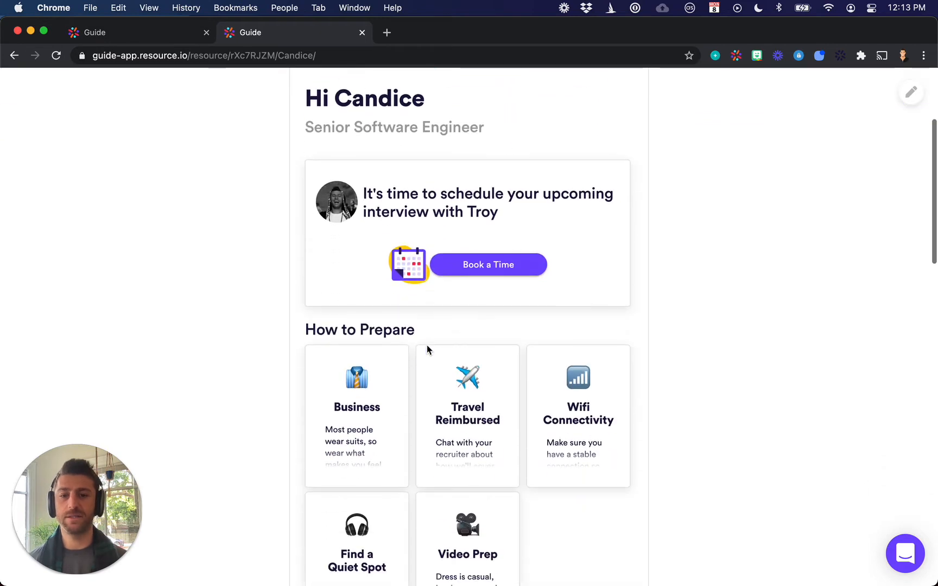
{"action": "scroll", "coordinate": [468, 361], "scroll_direction": "up", "scroll_amount": 3}
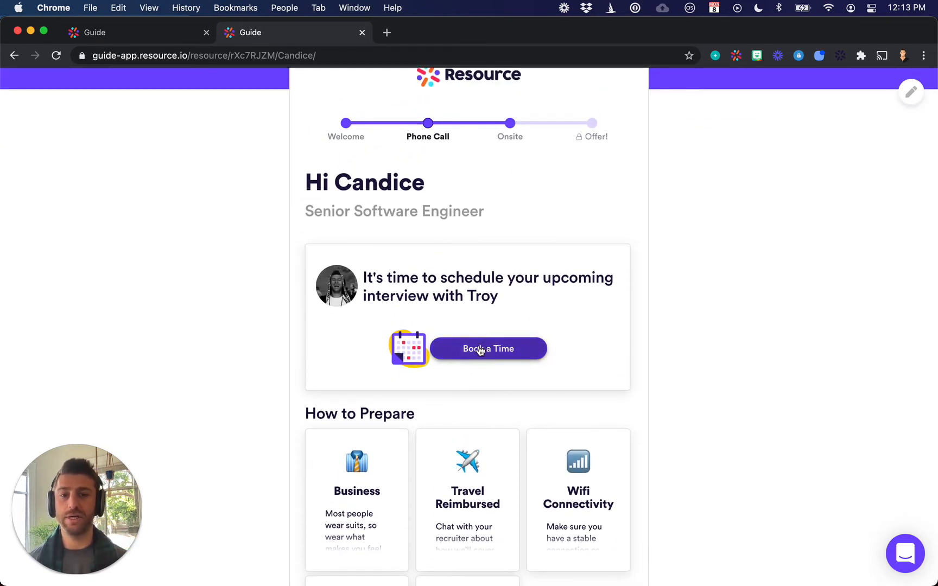
{"action": "scroll", "coordinate": [480, 352], "scroll_direction": "up", "scroll_amount": 3}
{"action": "scroll", "coordinate": [481, 351], "scroll_direction": "down", "scroll_amount": 3}
{"action": "scroll", "coordinate": [480, 352], "scroll_direction": "down", "scroll_amount": 8}
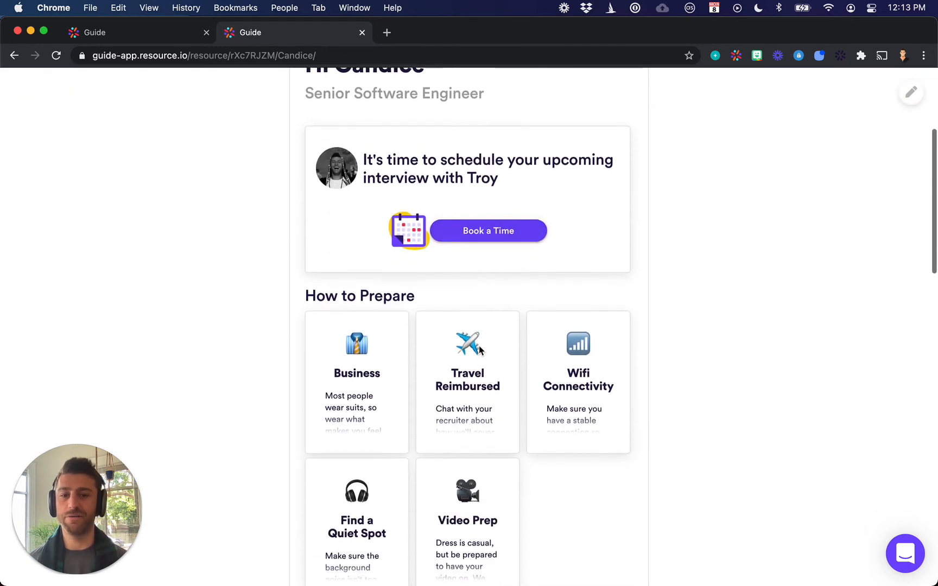
{"action": "scroll", "coordinate": [480, 352], "scroll_direction": "up", "scroll_amount": 10}
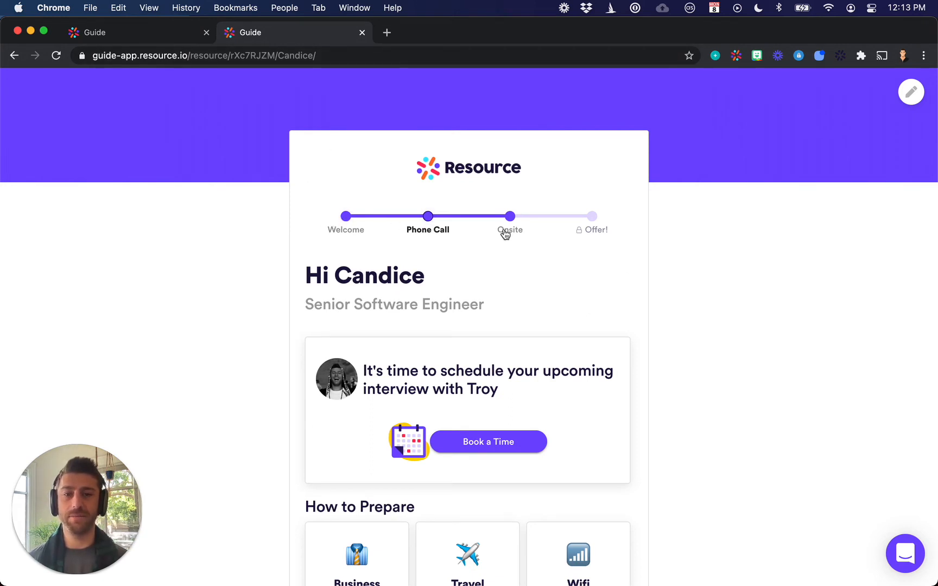
{"action": "mouse_move", "coordinate": [582, 200]}
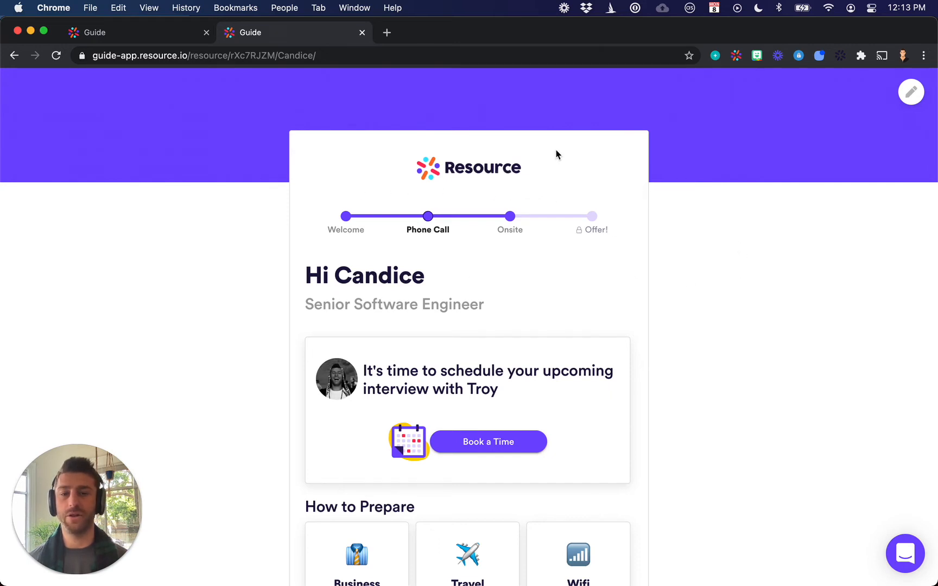
Return to the stage templates and start a new stage template without choosing an existing one to copy
{"action": "left_click", "coordinate": [143, 34]}
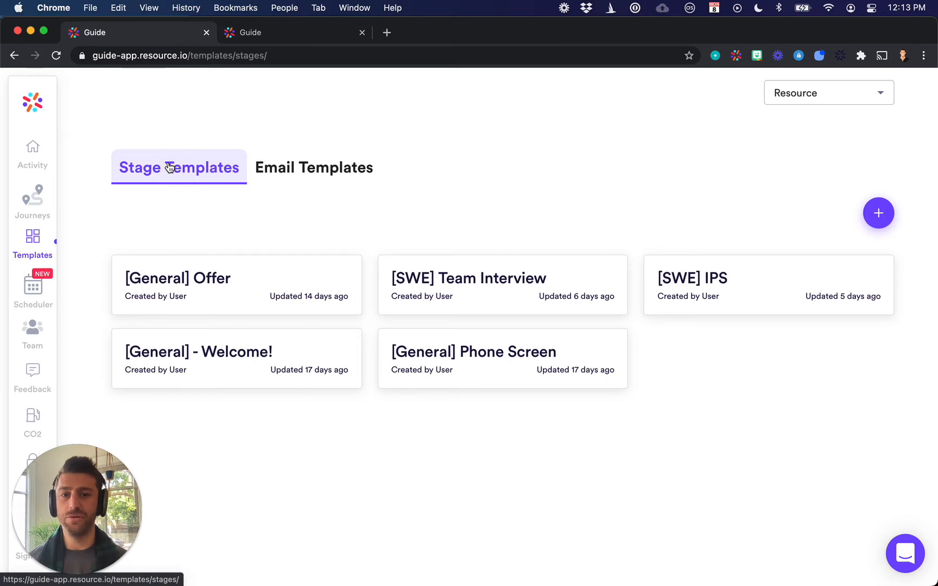
{"action": "left_click", "coordinate": [881, 215]}
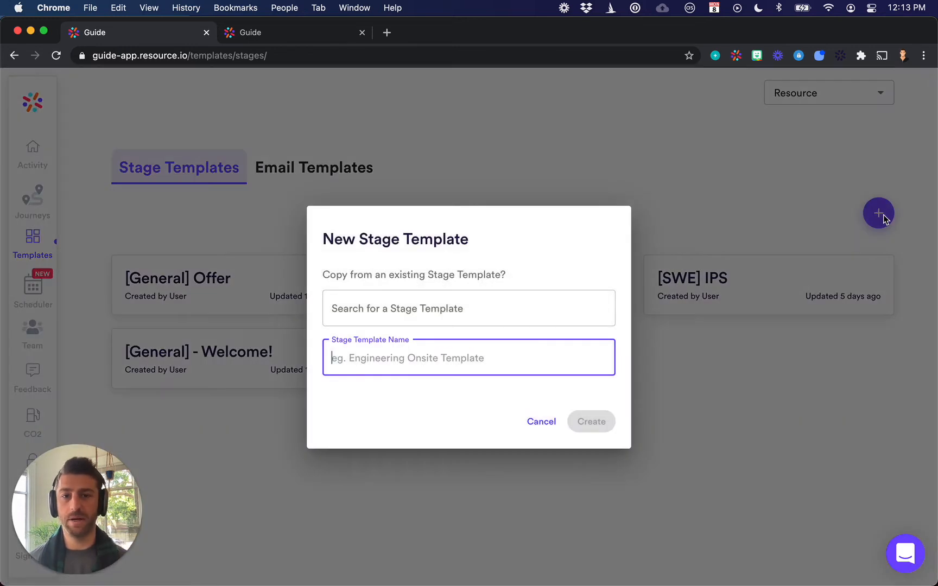
{"action": "left_click", "coordinate": [432, 300]}
{"action": "left_click", "coordinate": [544, 267]}
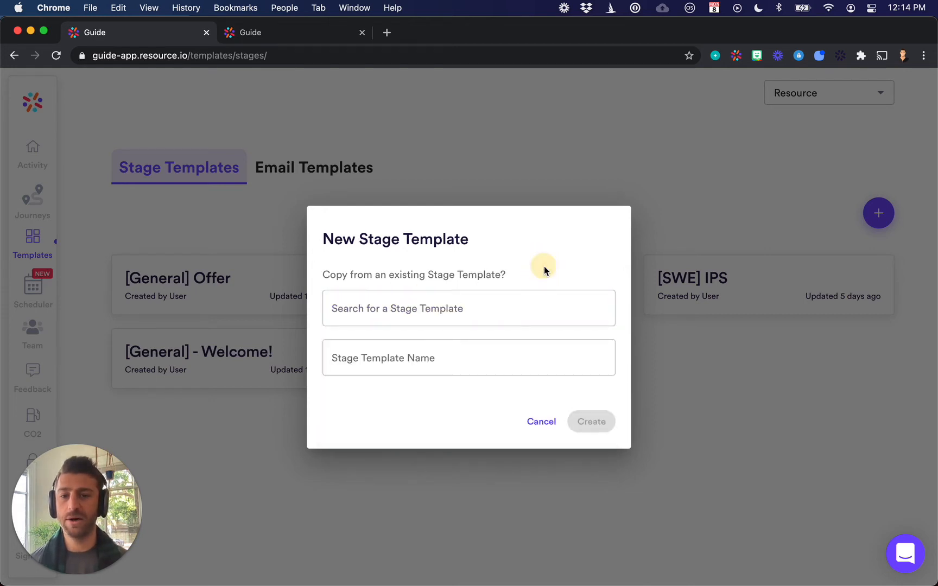
Name the new stage template "Phone Screen - Sales Roles" and create it
{"action": "left_click", "coordinate": [406, 365]}
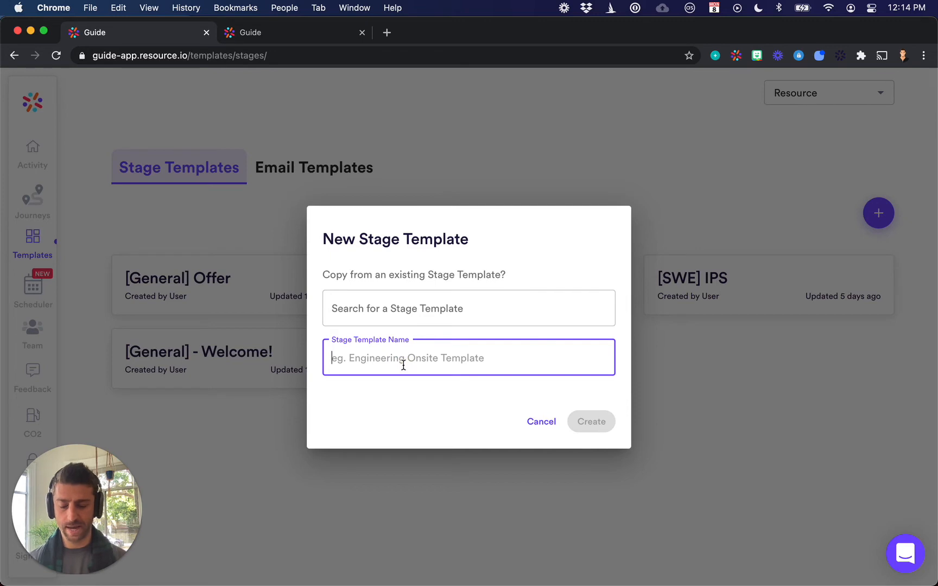
{"action": "type", "text": "Phone Scree"}
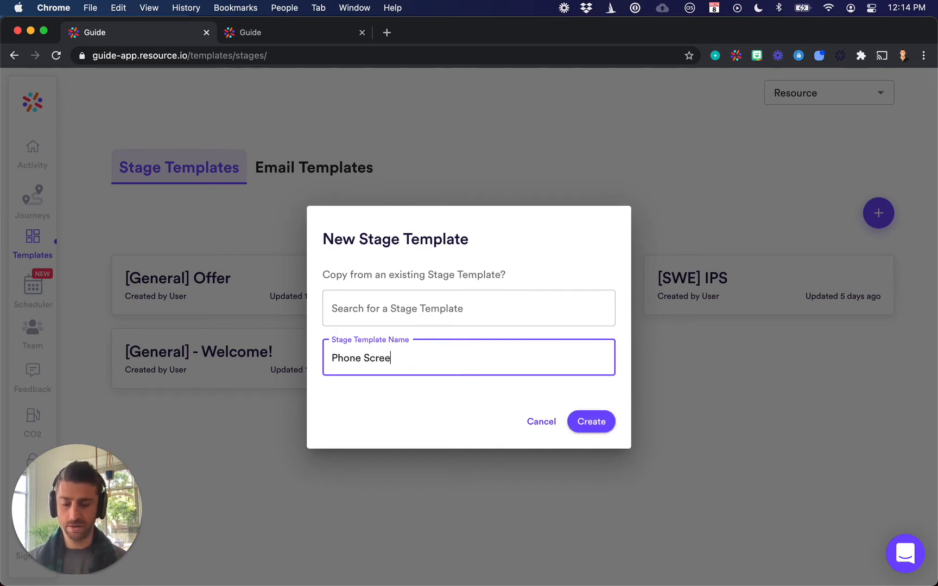
{"action": "type", "text": "n - "}
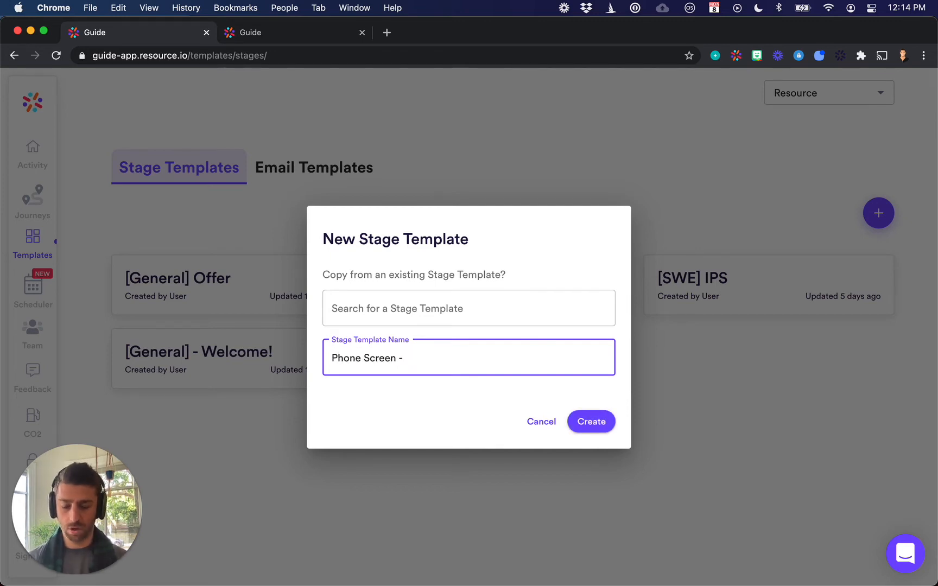
{"action": "type", "text": "Sales"}
{"action": "key", "text": "BackSpace"}
{"action": "key", "text": "BackSpace"}
{"action": "key", "text": "BackSpace"}
{"action": "key", "text": "BackSpace"}
{"action": "key", "text": "BackSpace"}
{"action": "type", "text": "ACc"}
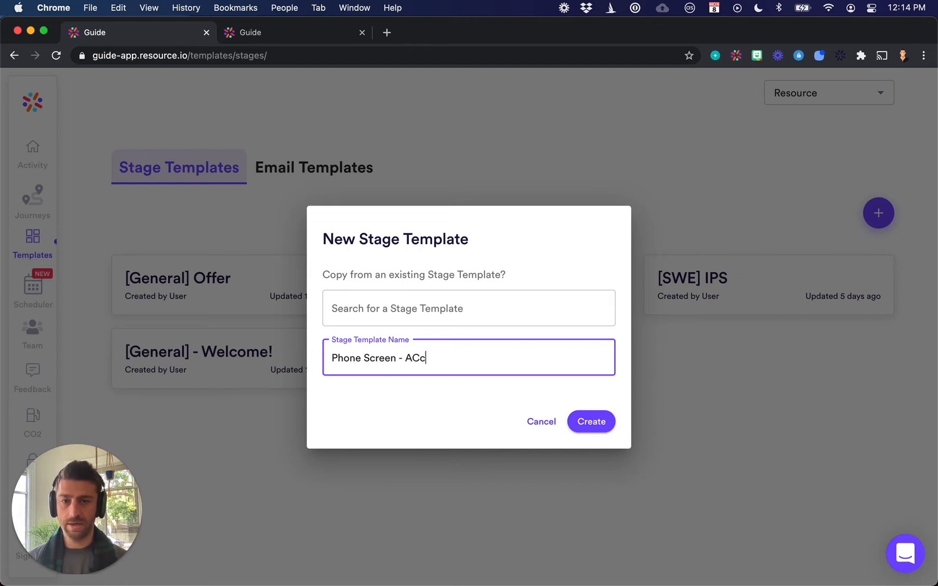
{"action": "key", "text": "BackSpace"}
{"action": "key", "text": "BackSpace"}
{"action": "key", "text": "BackSpace"}
{"action": "type", "text": "Sales Roles"}
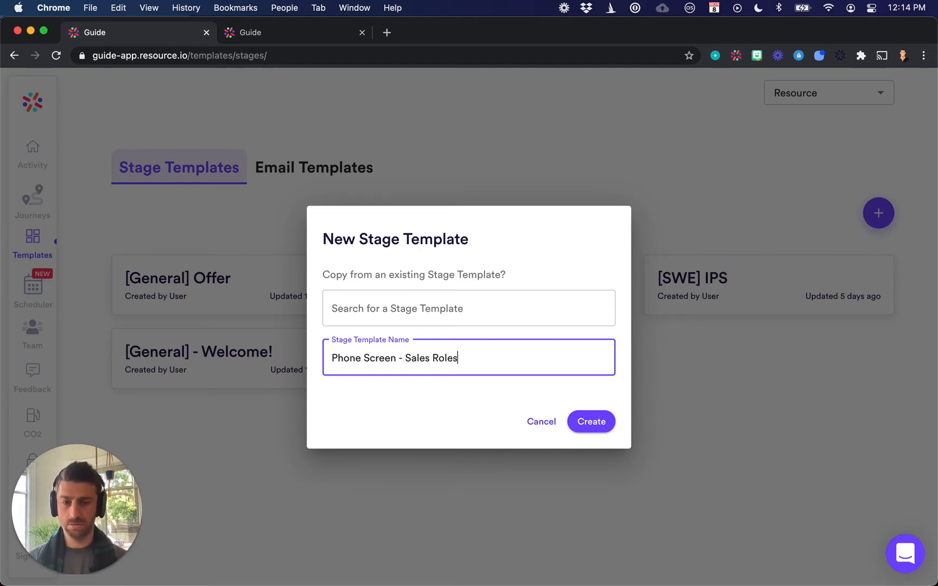
{"action": "left_click", "coordinate": [592, 422]}
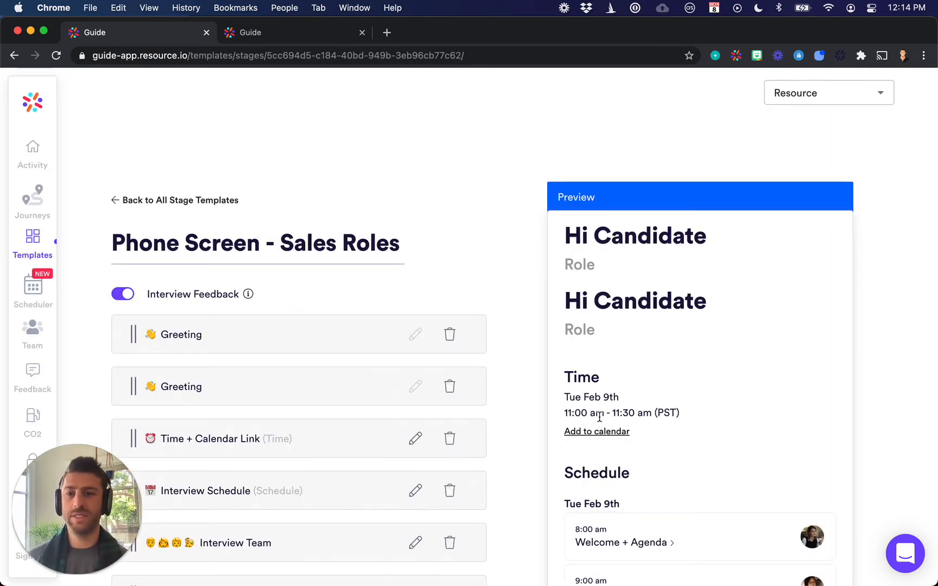
Examine the new template's modules and candidate preview, and open the Culture Fit interview details from the preview's schedule
{"action": "scroll", "coordinate": [563, 398], "scroll_direction": "down", "scroll_amount": 5}
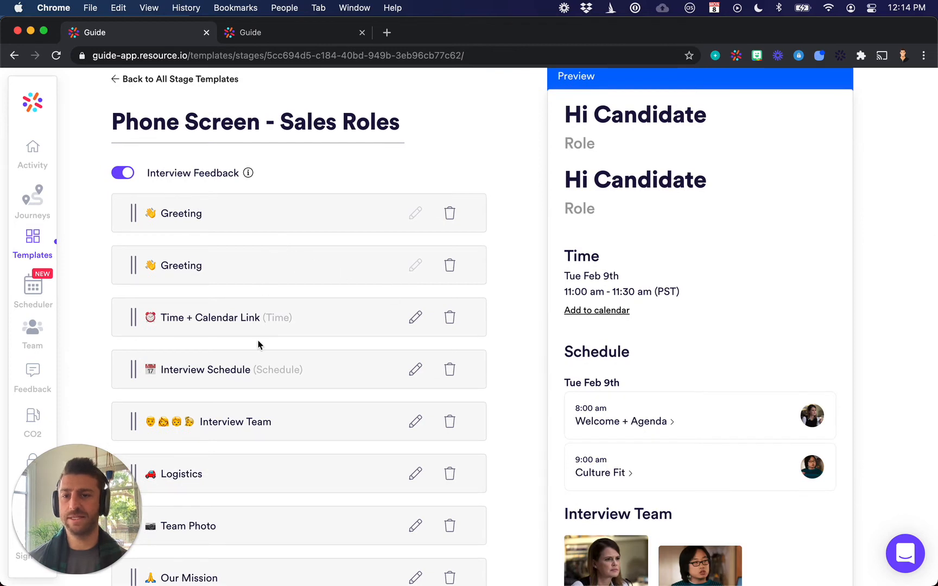
{"action": "scroll", "coordinate": [245, 275], "scroll_direction": "down", "scroll_amount": 8}
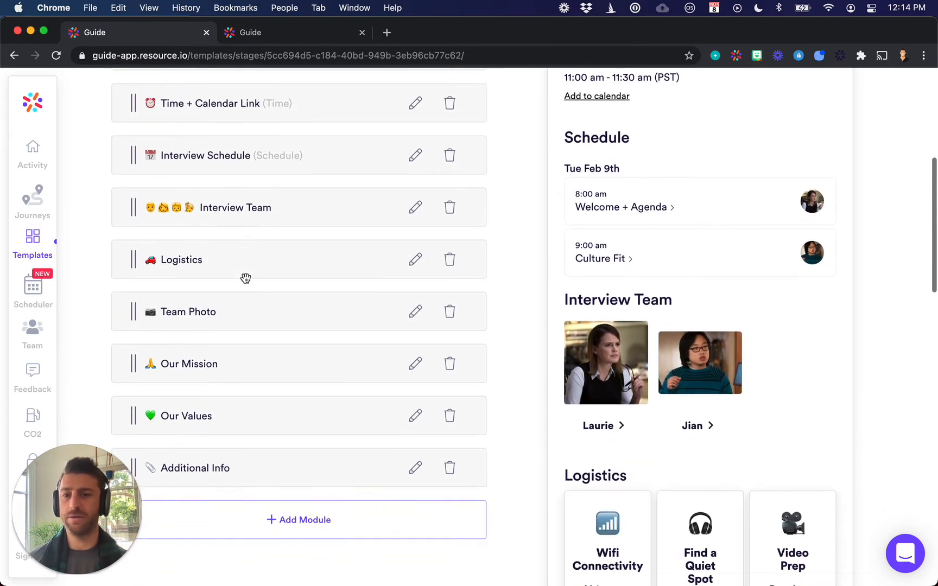
{"action": "scroll", "coordinate": [245, 277], "scroll_direction": "down", "scroll_amount": 2}
{"action": "scroll", "coordinate": [245, 277], "scroll_direction": "up", "scroll_amount": 8}
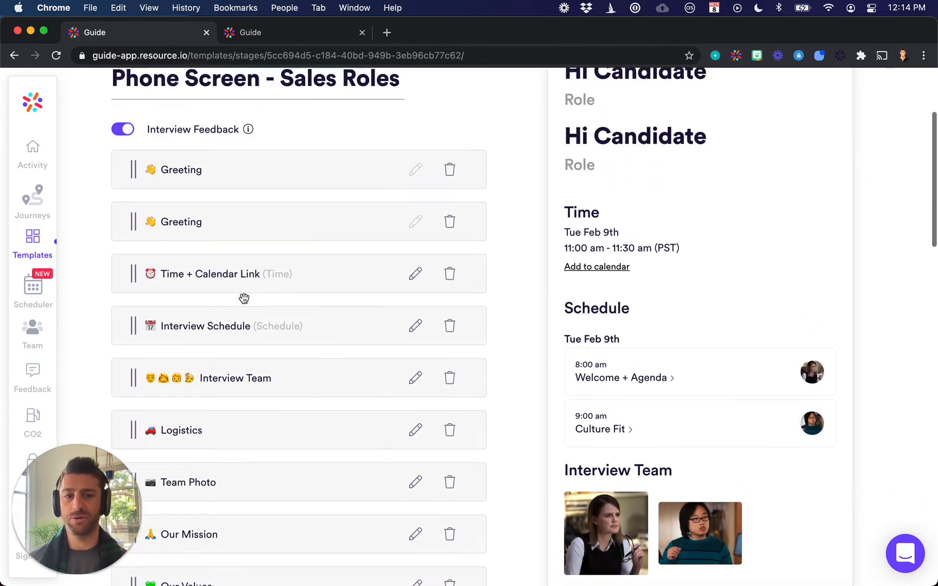
{"action": "scroll", "coordinate": [628, 276], "scroll_direction": "up", "scroll_amount": 5}
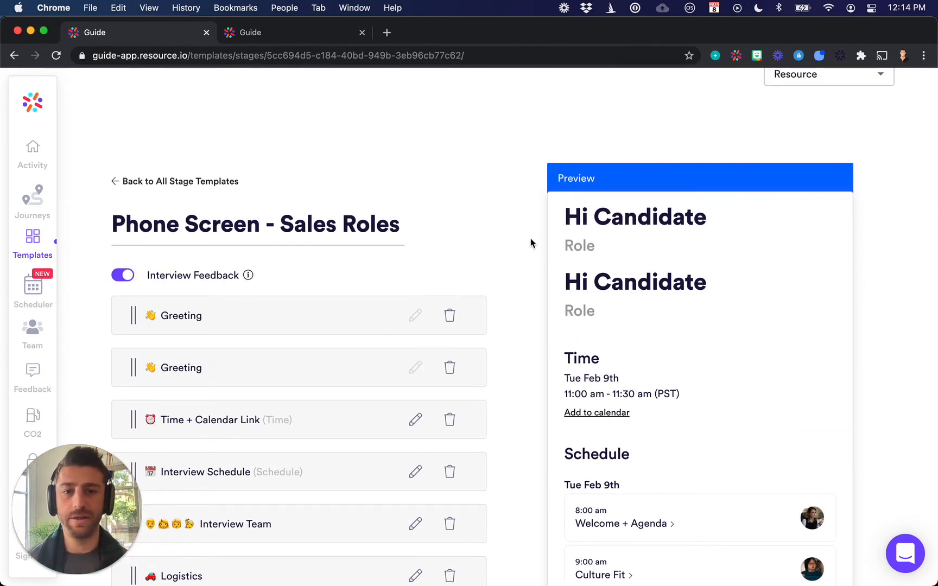
{"action": "scroll", "coordinate": [530, 239], "scroll_direction": "down", "scroll_amount": 2}
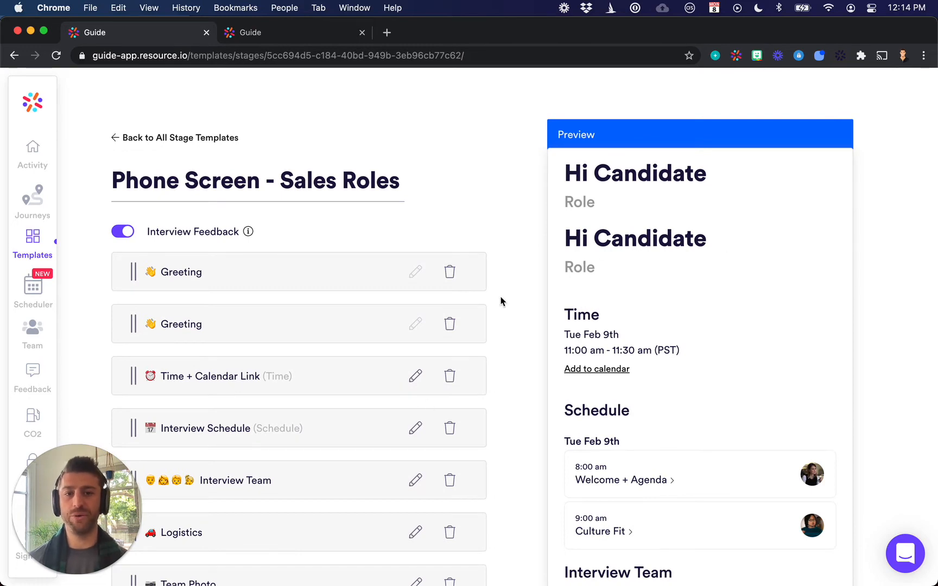
{"action": "scroll", "coordinate": [500, 301], "scroll_direction": "down", "scroll_amount": 3}
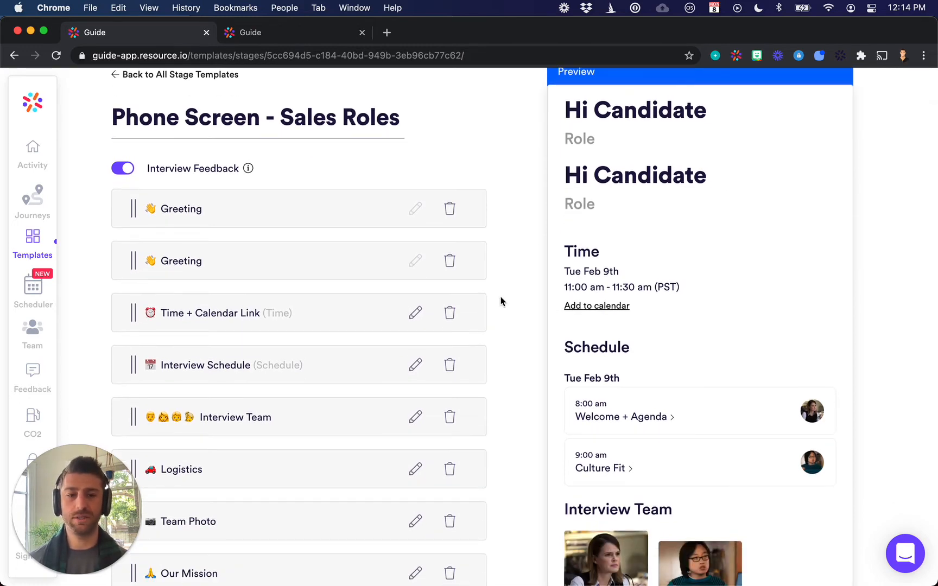
{"action": "scroll", "coordinate": [500, 302], "scroll_direction": "down", "scroll_amount": 6}
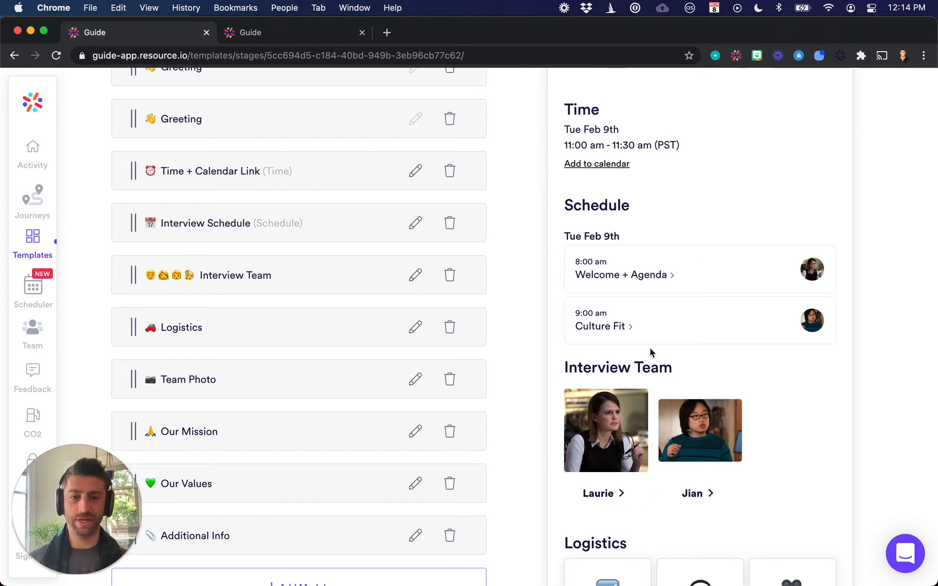
{"action": "left_click", "coordinate": [695, 317]}
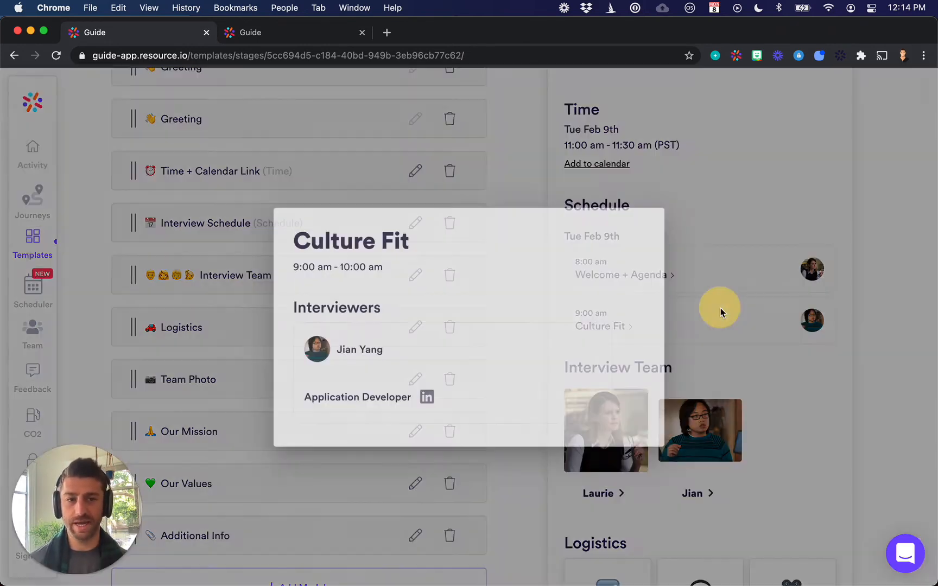
Close the Culture Fit interview details and examine the template's module list alongside the candidate preview
{"action": "left_click", "coordinate": [787, 278]}
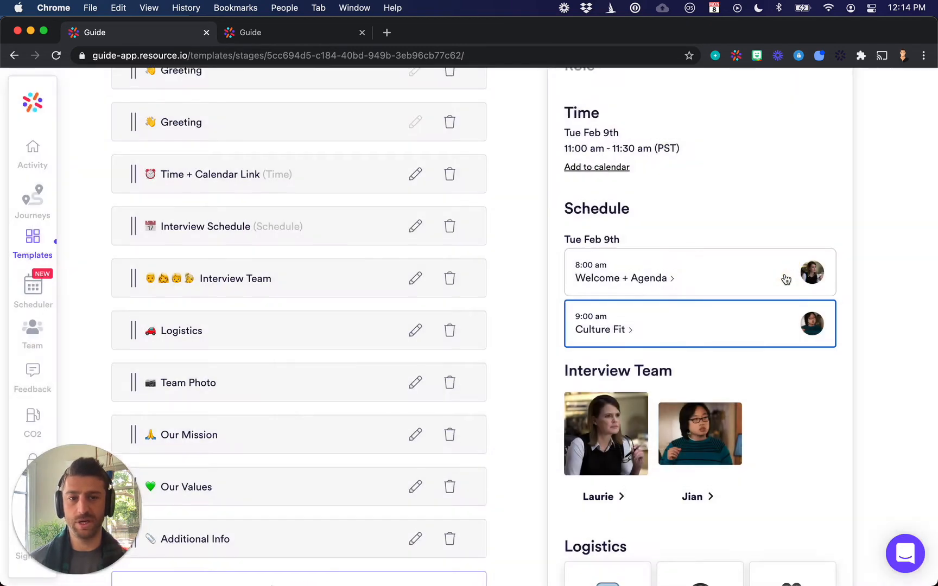
{"action": "scroll", "coordinate": [601, 180], "scroll_direction": "up", "scroll_amount": 3}
{"action": "scroll", "coordinate": [624, 268], "scroll_direction": "up", "scroll_amount": 3}
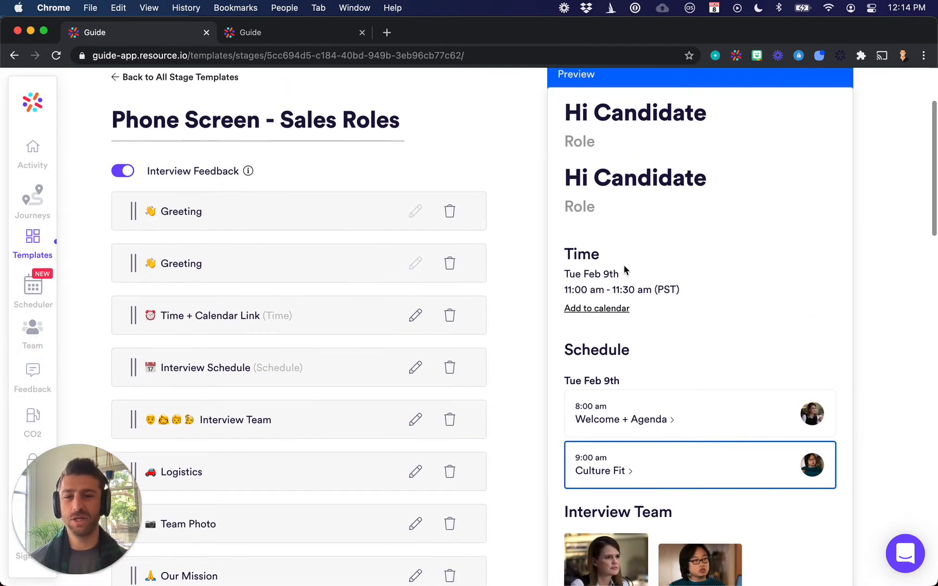
{"action": "scroll", "coordinate": [624, 270], "scroll_direction": "up", "scroll_amount": 2}
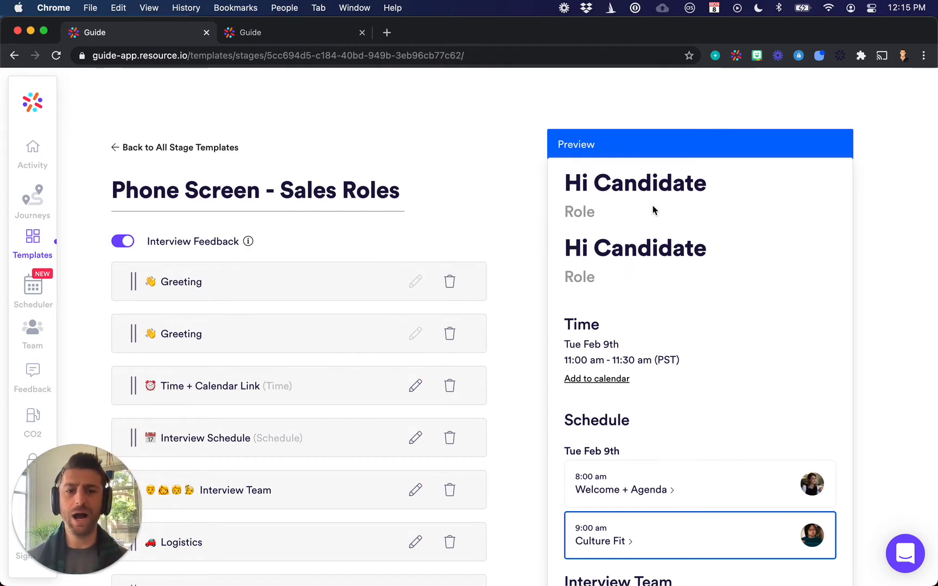
{"action": "scroll", "coordinate": [653, 206], "scroll_direction": "up", "scroll_amount": 1}
{"action": "scroll", "coordinate": [653, 205], "scroll_direction": "down", "scroll_amount": 6}
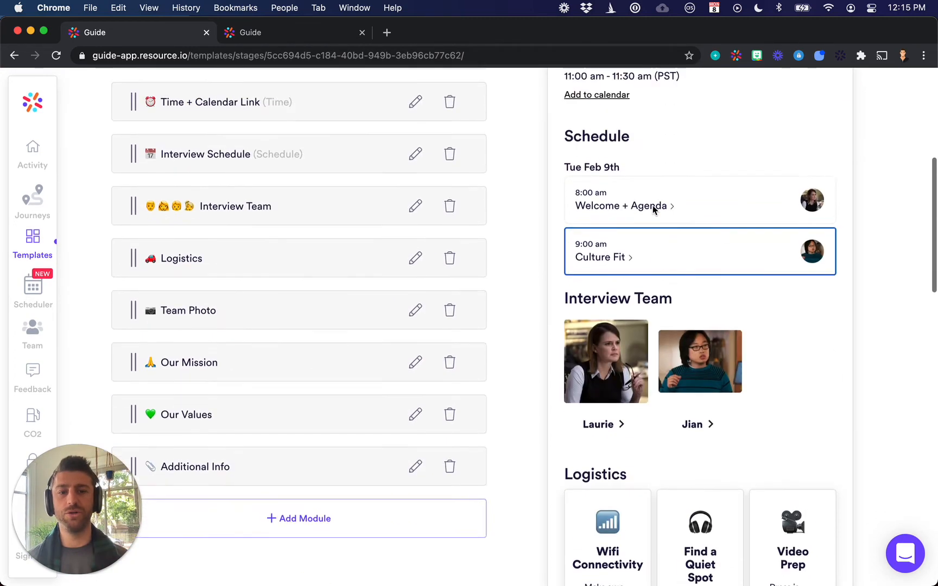
{"action": "scroll", "coordinate": [652, 206], "scroll_direction": "up", "scroll_amount": 6}
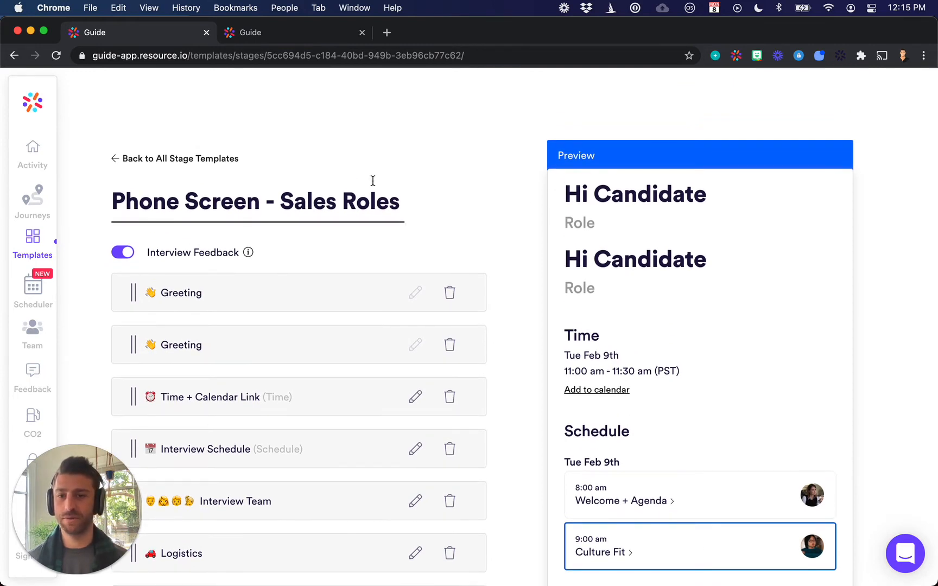
Delete the second, duplicate Greeting module from the Phone Screen - Sales Roles template
{"action": "scroll", "coordinate": [513, 185], "scroll_direction": "down", "scroll_amount": 2}
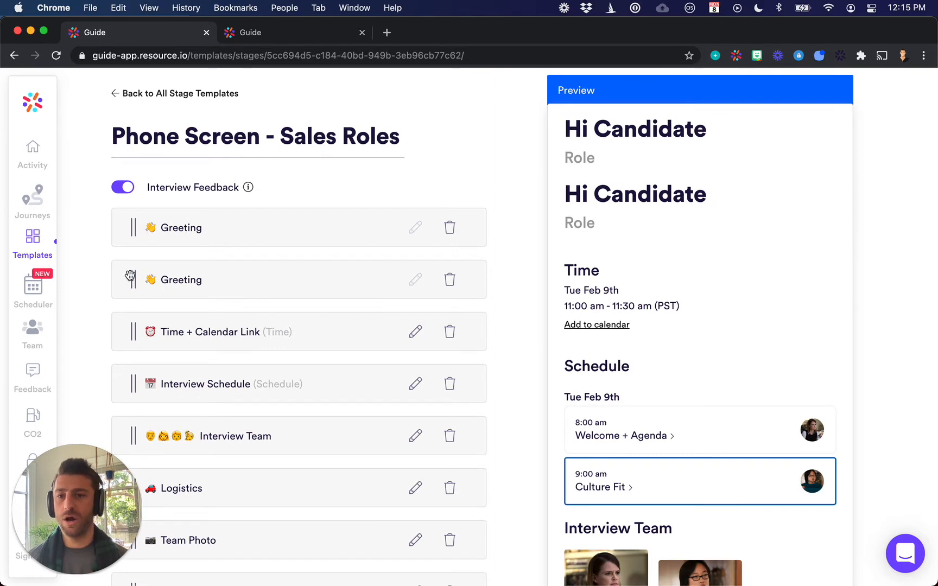
{"action": "scroll", "coordinate": [339, 260], "scroll_direction": "down", "scroll_amount": 1}
{"action": "scroll", "coordinate": [182, 373], "scroll_direction": "up", "scroll_amount": 5}
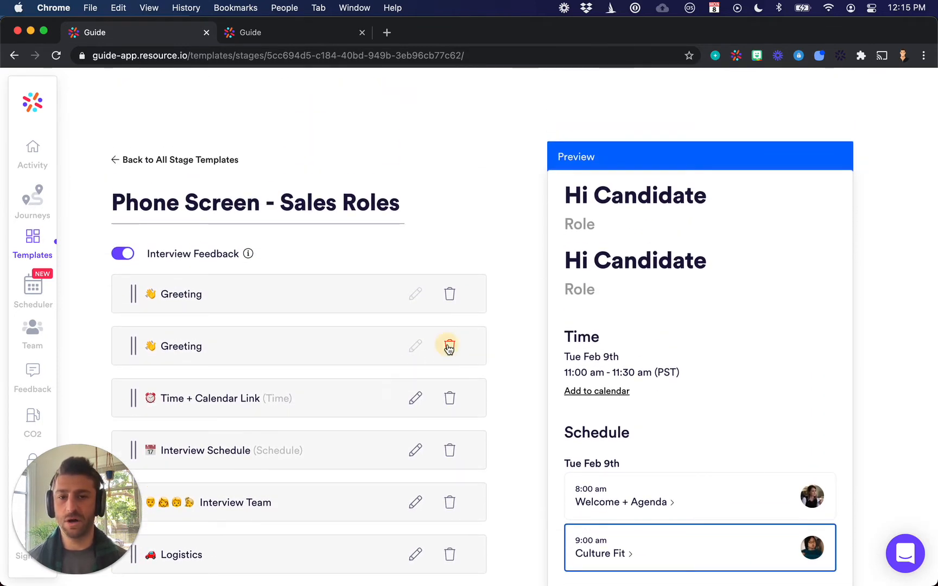
{"action": "left_click", "coordinate": [449, 348]}
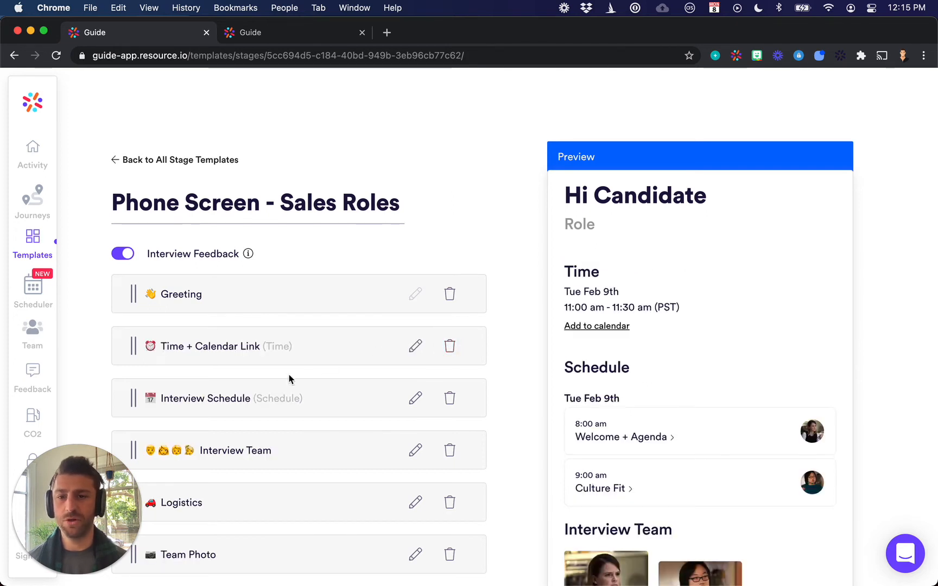
Move the Interview Schedule module to just below Logistics and check the order in the candidate preview
{"action": "scroll", "coordinate": [290, 379], "scroll_direction": "down", "scroll_amount": 4}
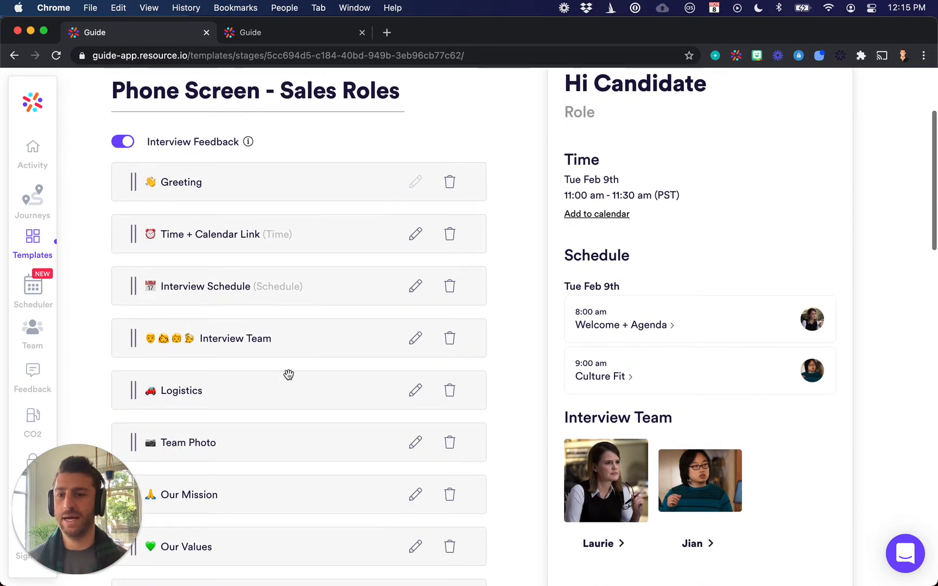
{"action": "left_click_drag", "start_coordinate": [133, 286], "coordinate": [130, 382]}
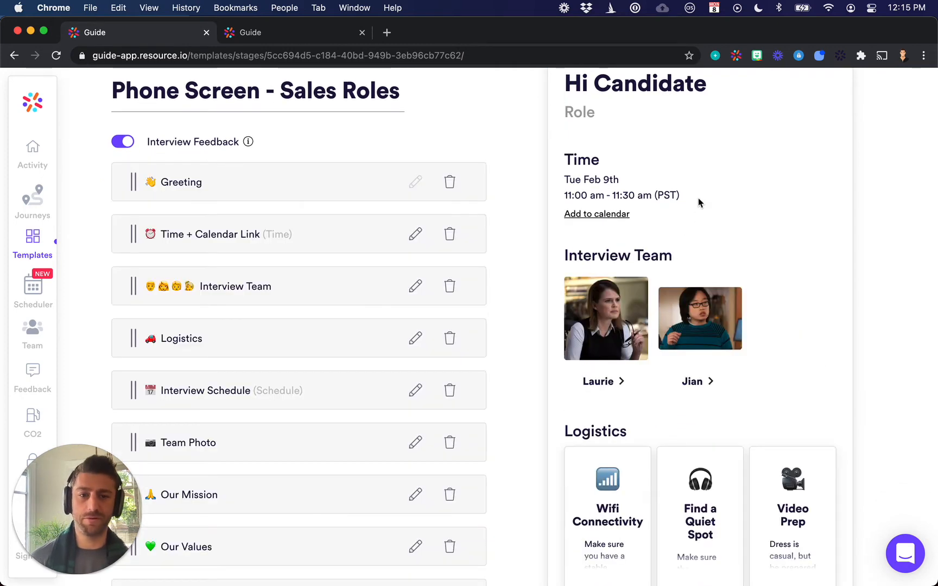
{"action": "scroll", "coordinate": [835, 219], "scroll_direction": "up", "scroll_amount": 2}
{"action": "scroll", "coordinate": [834, 219], "scroll_direction": "down", "scroll_amount": 5}
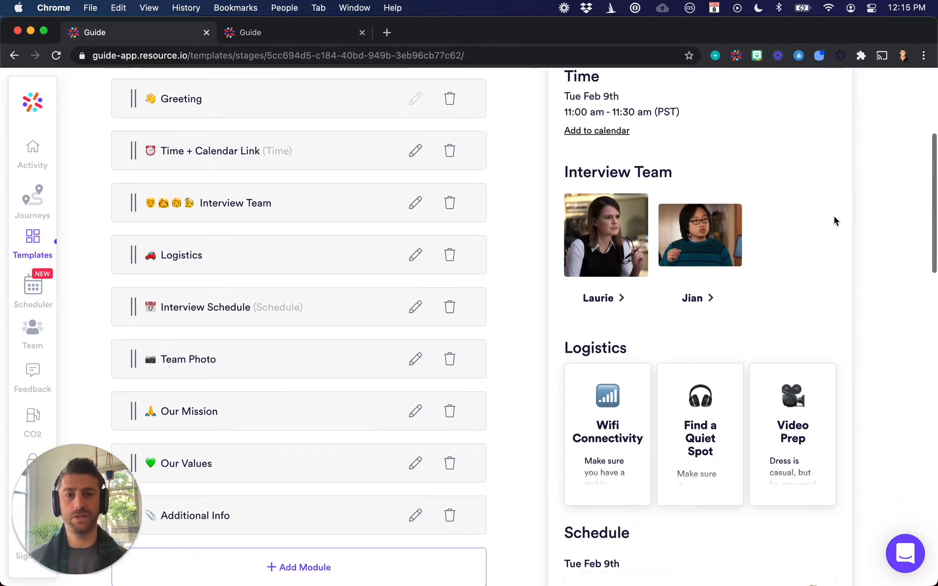
Show the sections that can be added to the template, and close the list without adding any
{"action": "scroll", "coordinate": [135, 360], "scroll_direction": "down", "scroll_amount": 2}
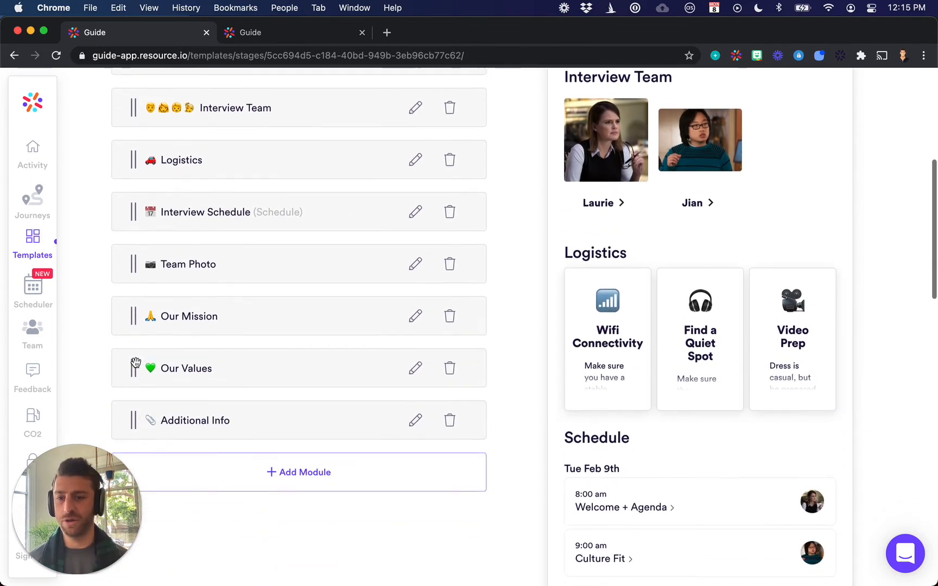
{"action": "left_click", "coordinate": [294, 478]}
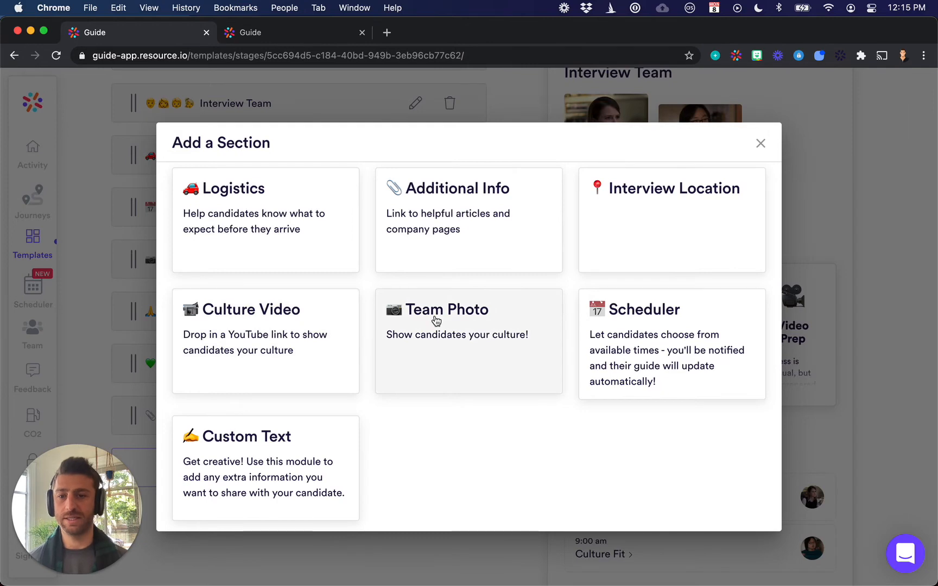
{"action": "left_click", "coordinate": [761, 145]}
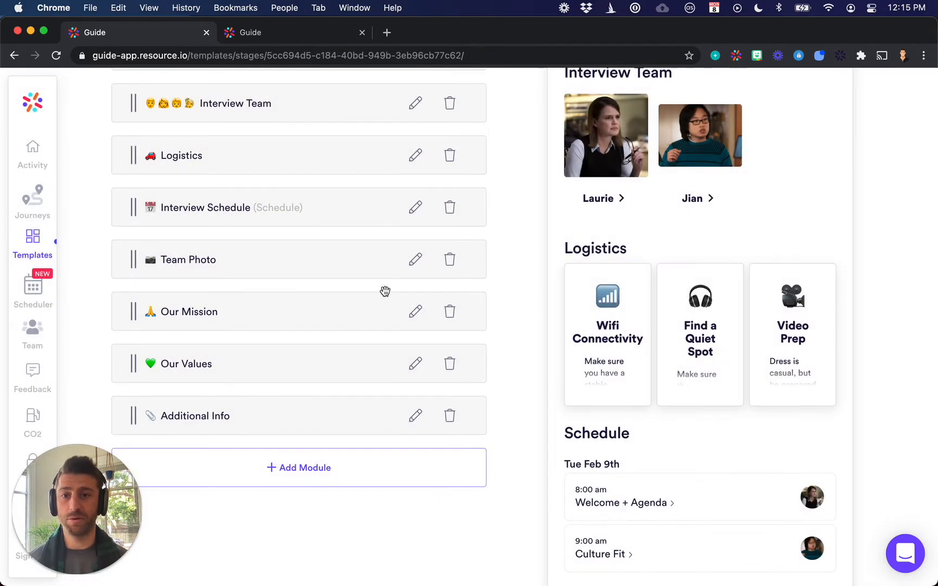
Move the Interview Schedule module back between Time + Calendar Link and Interview Team
{"action": "scroll", "coordinate": [377, 297], "scroll_direction": "up", "scroll_amount": 3}
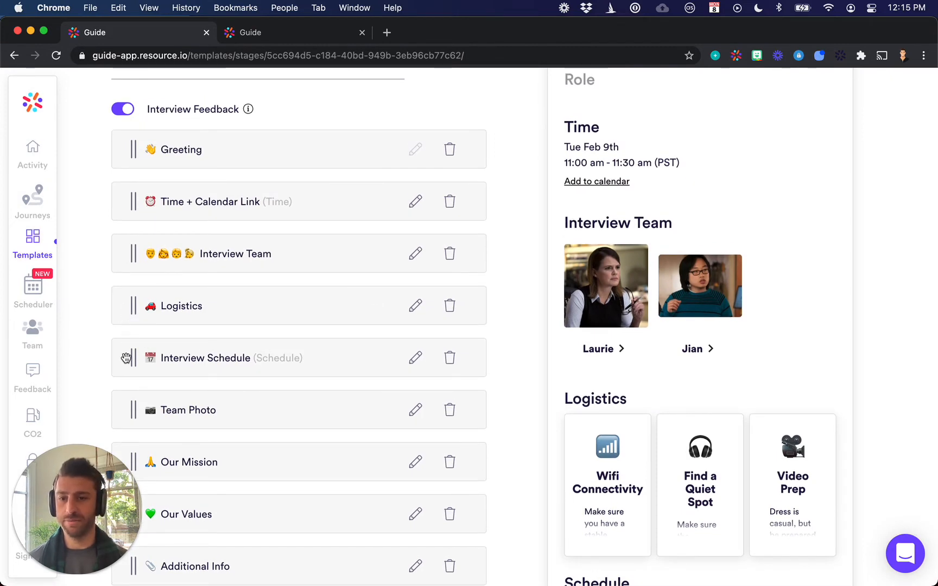
{"action": "scroll", "coordinate": [126, 358], "scroll_direction": "up", "scroll_amount": 2}
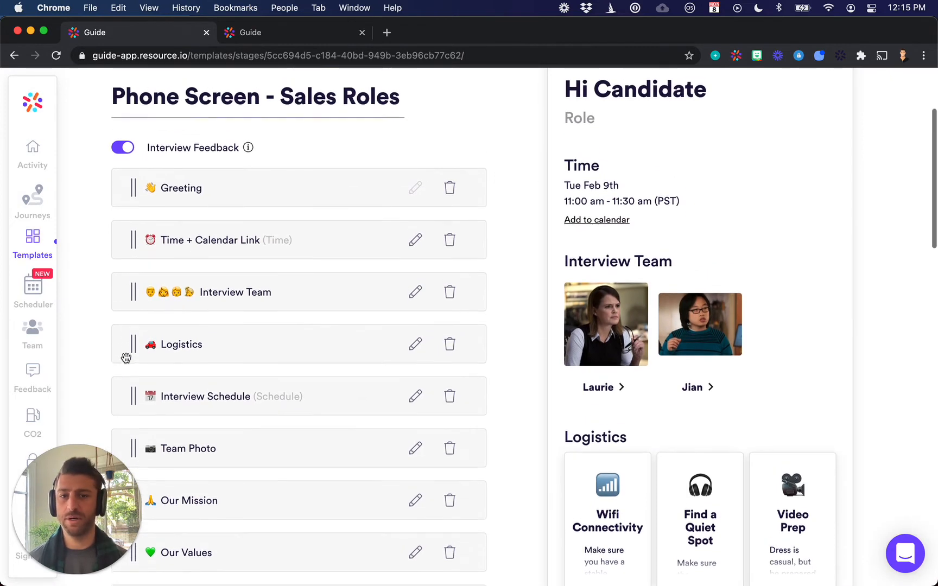
{"action": "left_click_drag", "start_coordinate": [129, 414], "coordinate": [130, 295]}
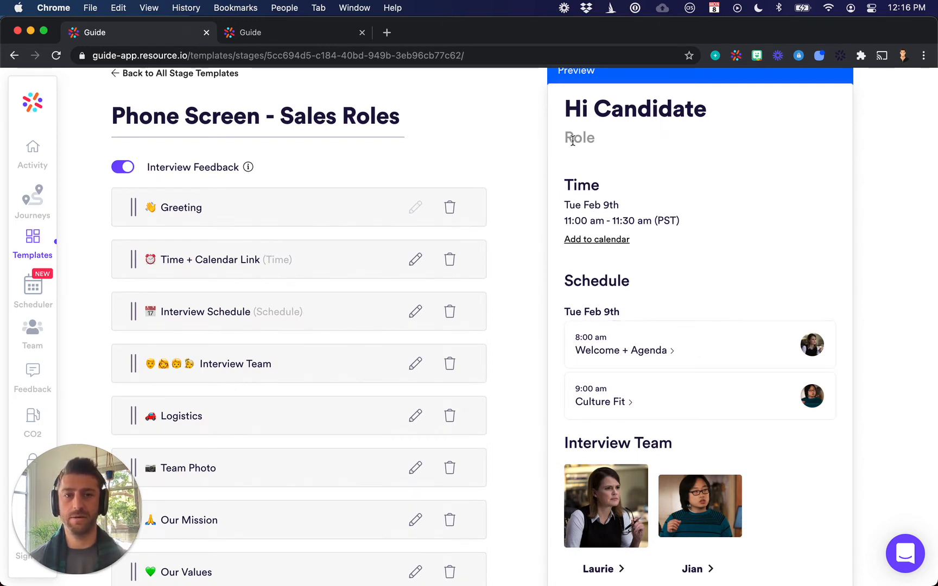
Open the Logistics module for editing and change its header to "Prep Tips"
{"action": "scroll", "coordinate": [597, 155], "scroll_direction": "down", "scroll_amount": 3}
{"action": "scroll", "coordinate": [473, 216], "scroll_direction": "down", "scroll_amount": 3}
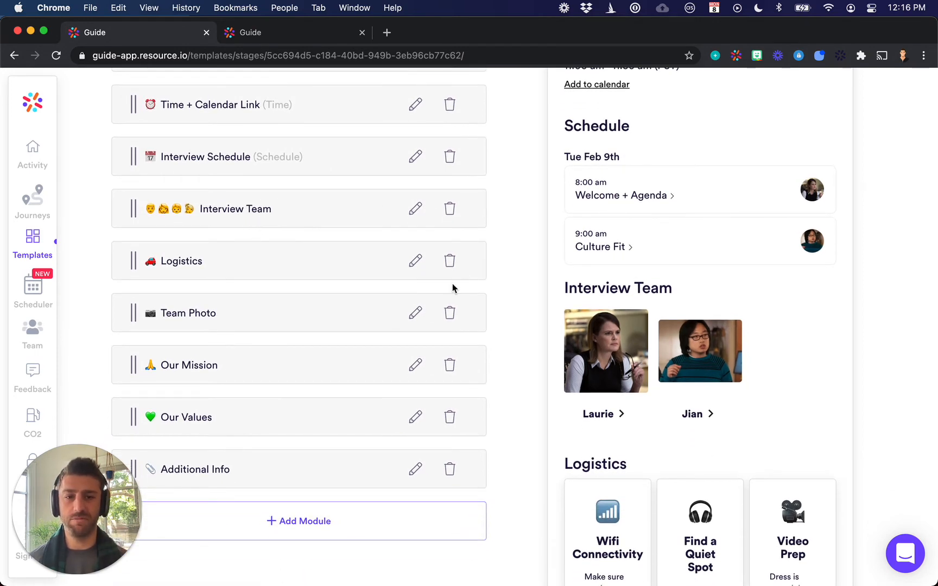
{"action": "scroll", "coordinate": [453, 289], "scroll_direction": "down", "scroll_amount": 1}
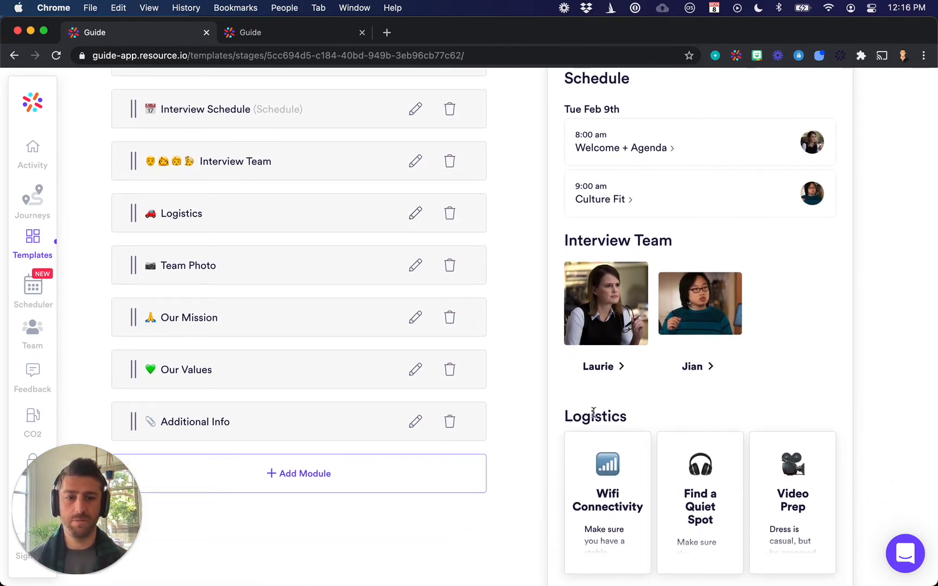
{"action": "left_click", "coordinate": [416, 213]}
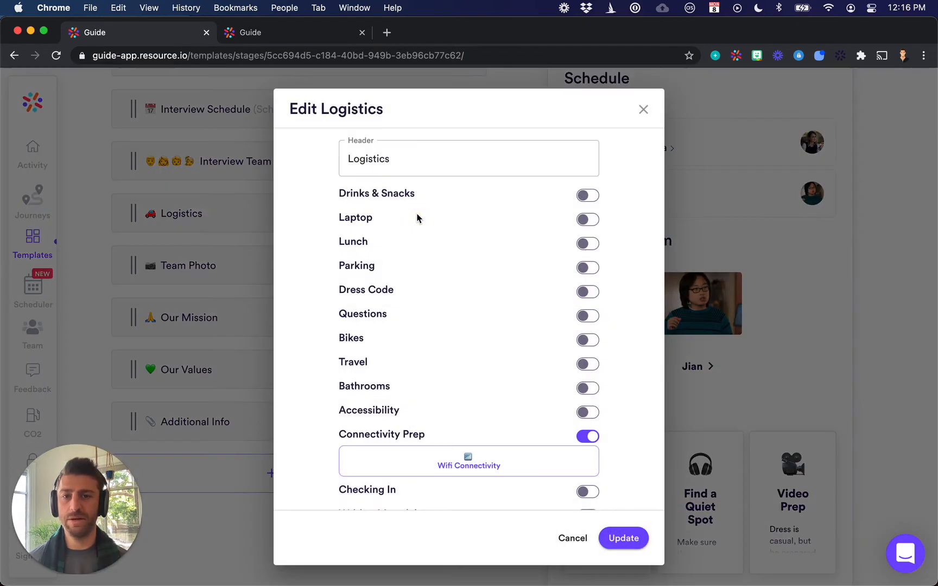
{"action": "left_click_drag", "start_coordinate": [412, 166], "coordinate": [337, 157]}
{"action": "type", "text": "Prep Tips"}
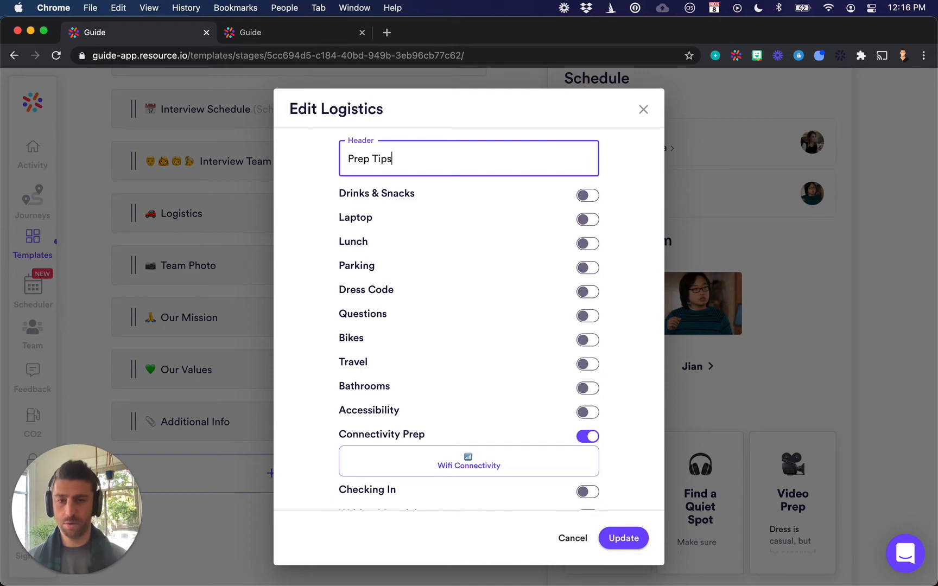
Turn off Connectivity Prep and turn on Room Temp with the Our Rooms Run Cold option
{"action": "scroll", "coordinate": [384, 241], "scroll_direction": "down", "scroll_amount": 8}
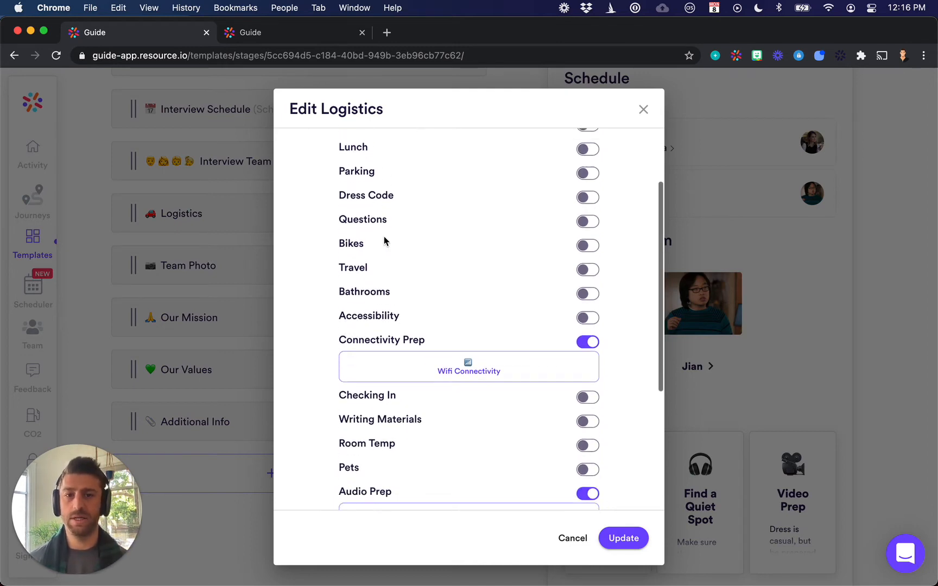
{"action": "left_click", "coordinate": [588, 218]}
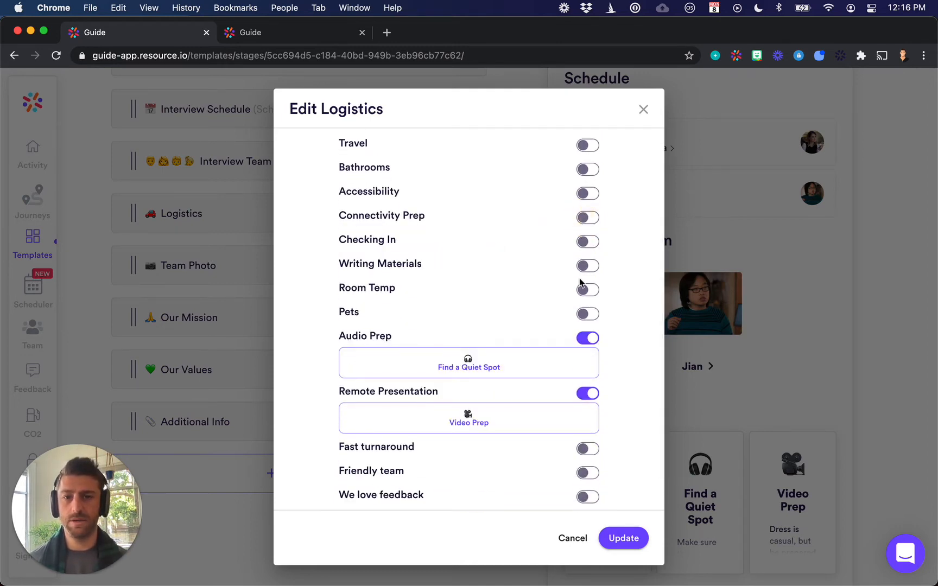
{"action": "left_click", "coordinate": [586, 292]}
{"action": "scroll", "coordinate": [570, 272], "scroll_direction": "down", "scroll_amount": 3}
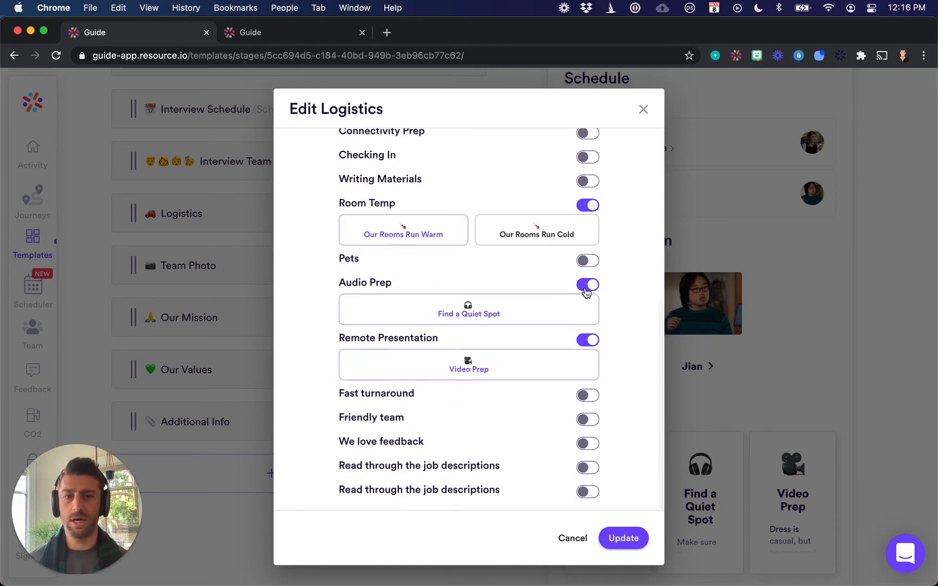
{"action": "left_click", "coordinate": [545, 243]}
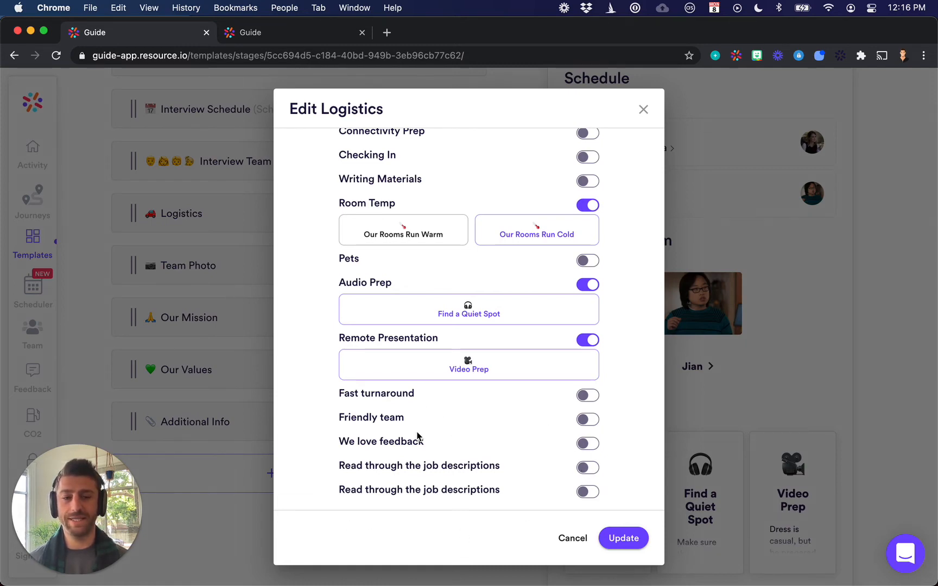
{"action": "left_click", "coordinate": [584, 469]}
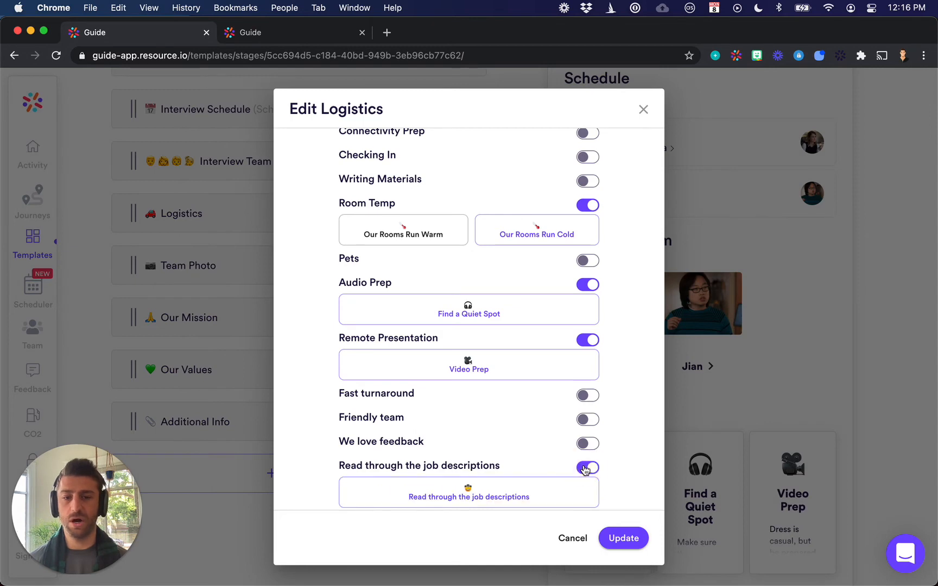
{"action": "left_click", "coordinate": [585, 469]}
Turn on Lunch with the Break for Lunch option and save the changes to the Logistics module
{"action": "scroll", "coordinate": [585, 469], "scroll_direction": "up", "scroll_amount": 10}
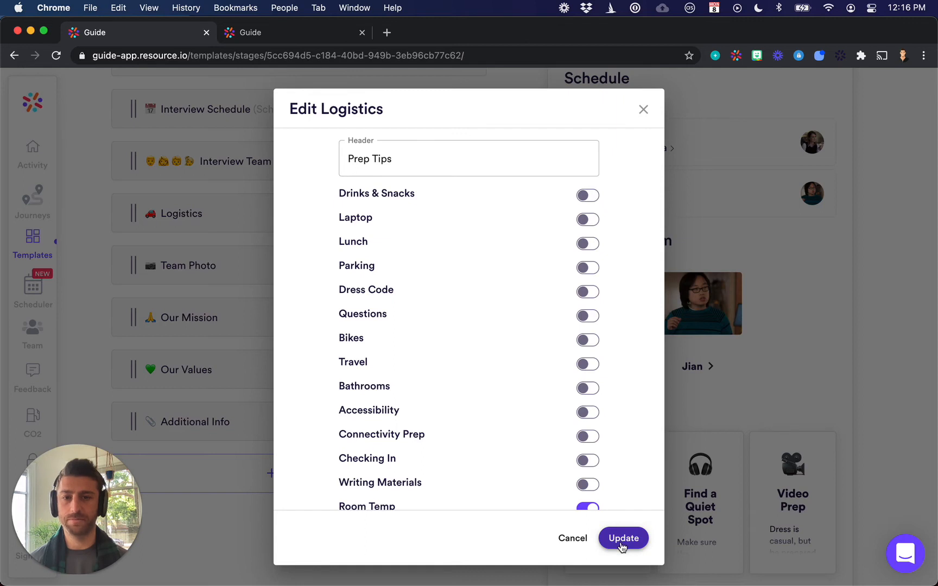
{"action": "left_click", "coordinate": [588, 245]}
{"action": "left_click", "coordinate": [455, 268]}
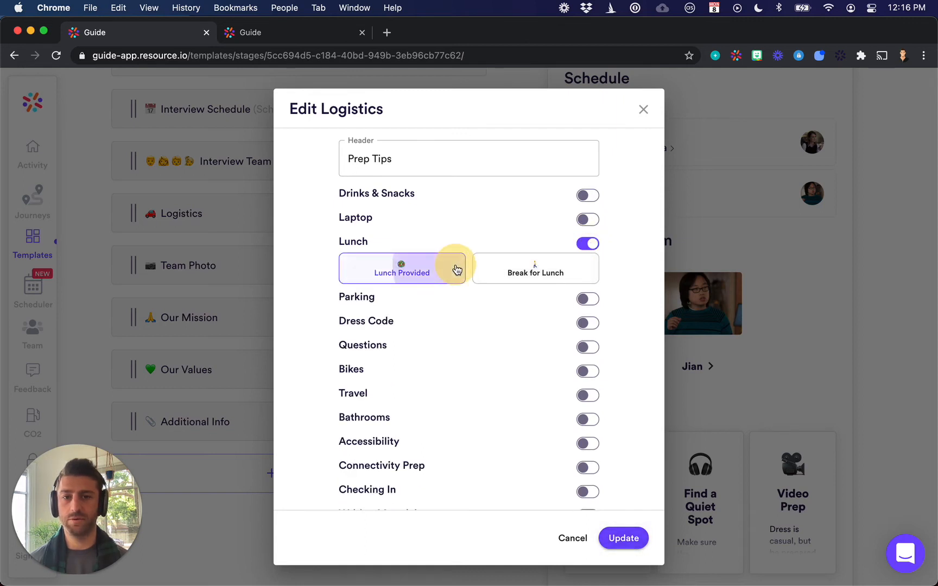
{"action": "left_click", "coordinate": [533, 267]}
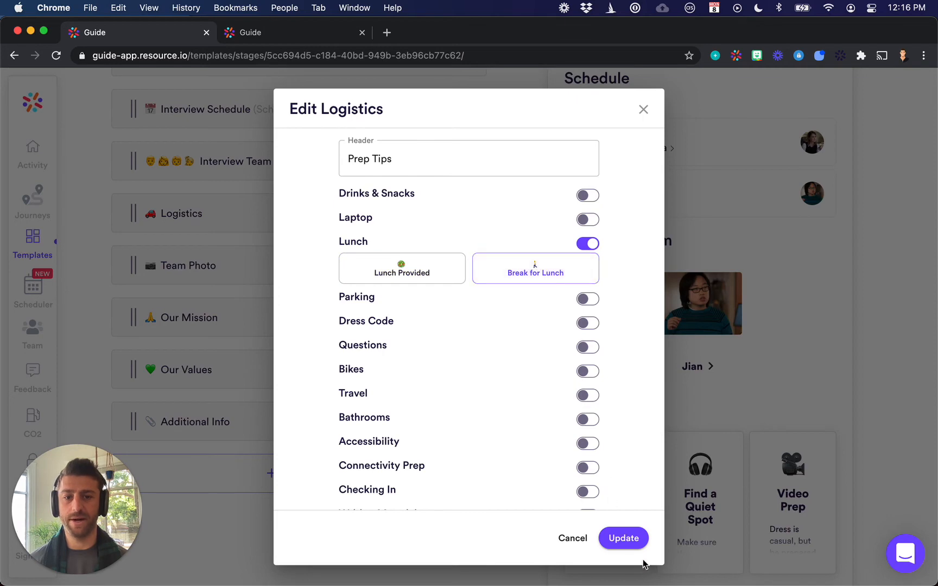
{"action": "left_click", "coordinate": [627, 542]}
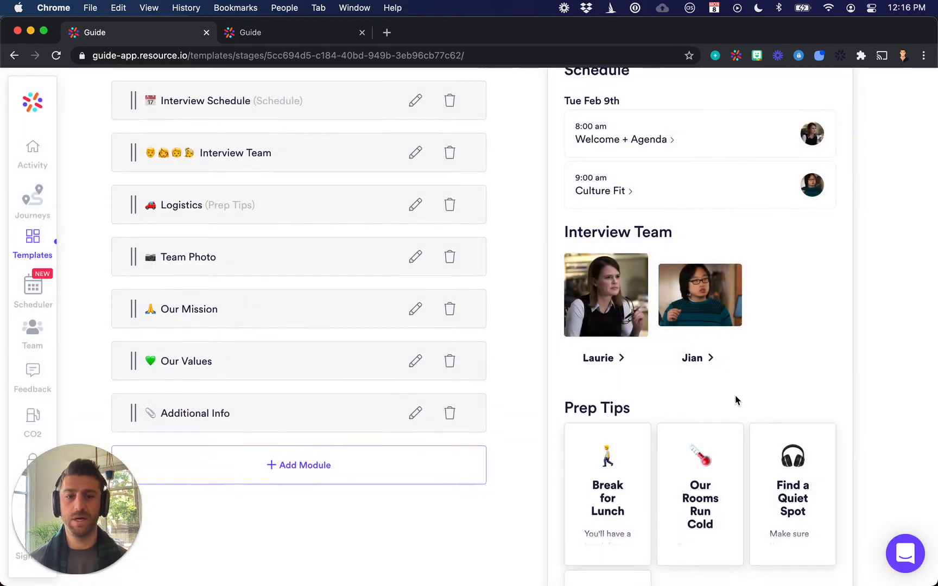
View the Break for Lunch tip's details in the candidate preview, close them, and look over the template's modules
{"action": "scroll", "coordinate": [735, 396], "scroll_direction": "down", "scroll_amount": 5}
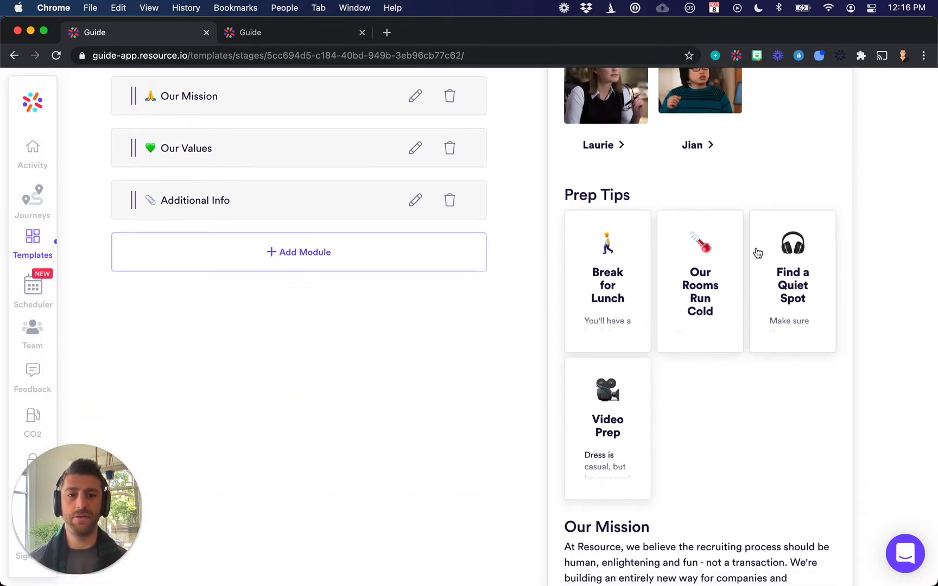
{"action": "left_click", "coordinate": [605, 316]}
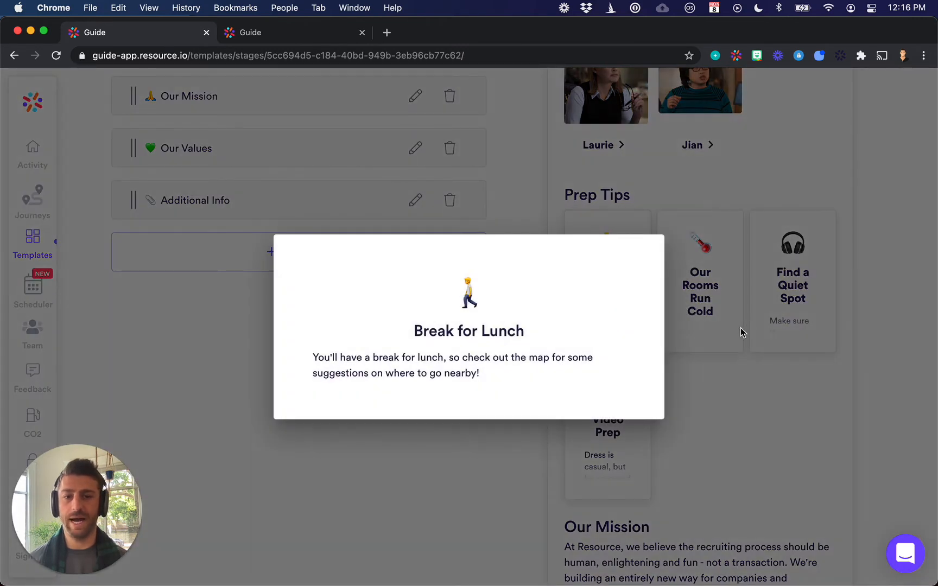
{"action": "left_click", "coordinate": [741, 328]}
{"action": "scroll", "coordinate": [738, 334], "scroll_direction": "up", "scroll_amount": 10}
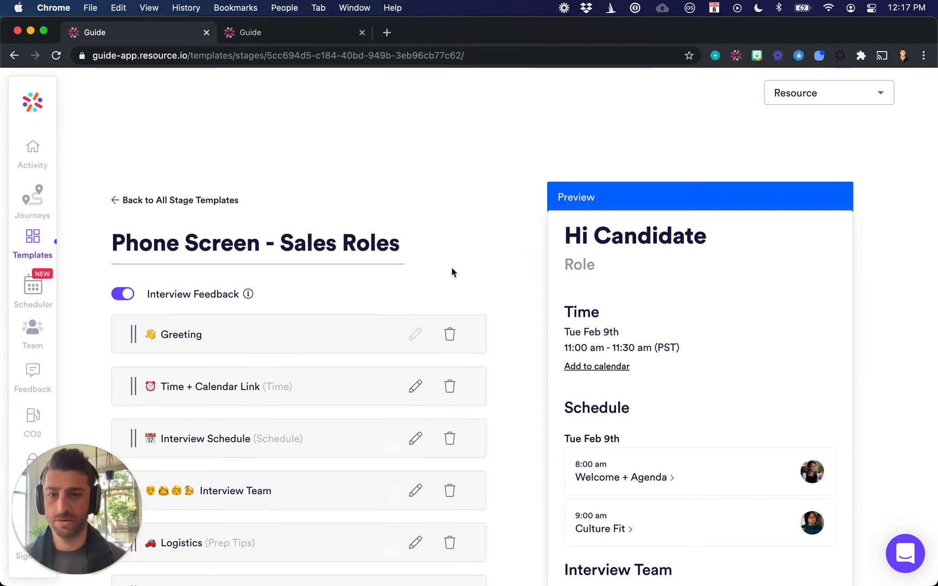
{"action": "scroll", "coordinate": [452, 272], "scroll_direction": "down", "scroll_amount": 6}
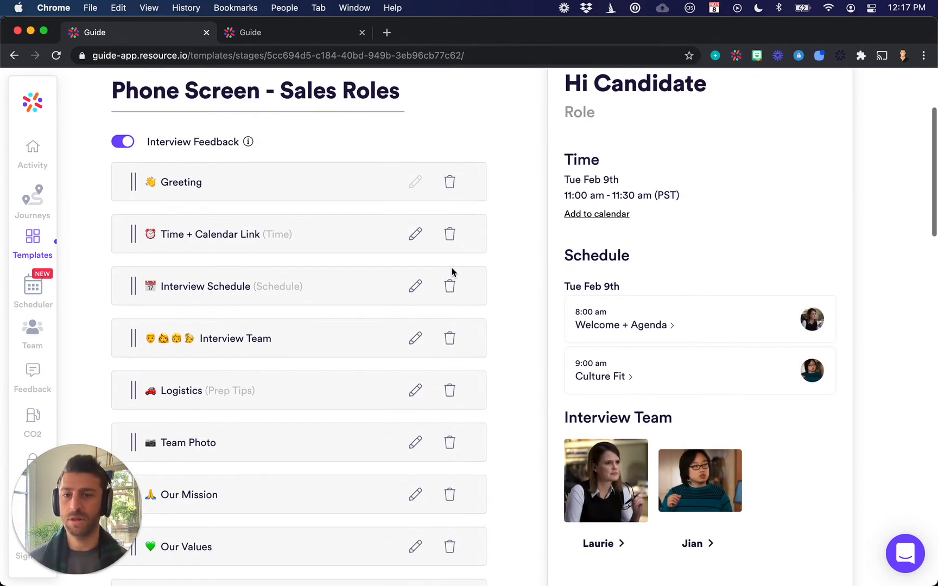
{"action": "scroll", "coordinate": [451, 273], "scroll_direction": "down", "scroll_amount": 2}
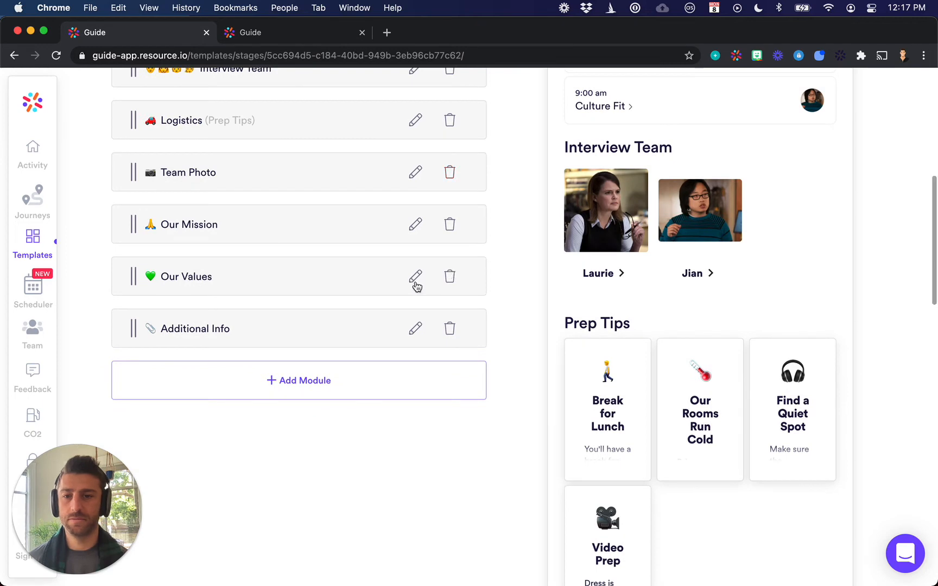
Open the Additional Info module's settings, look at its header and link options, and close them without saving
{"action": "scroll", "coordinate": [225, 323], "scroll_direction": "up", "scroll_amount": 1}
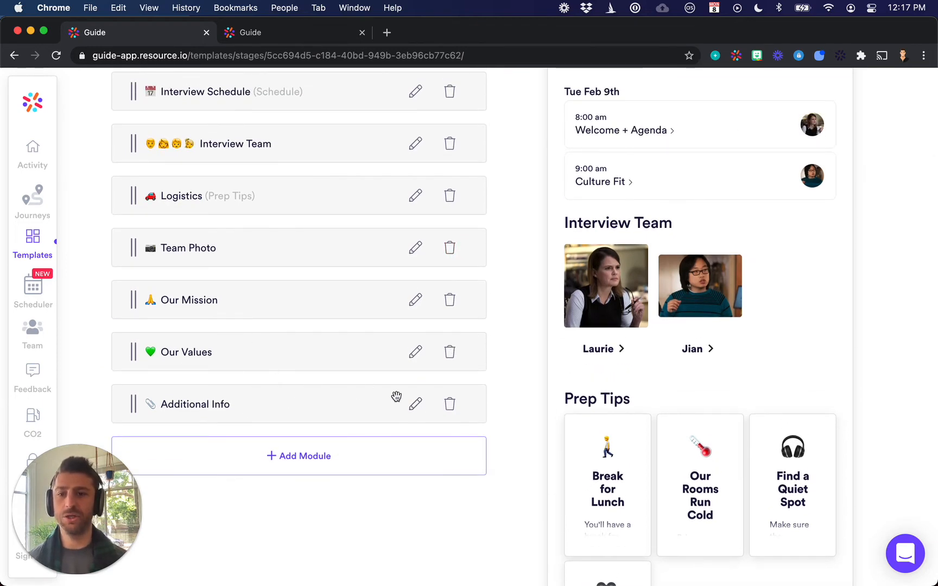
{"action": "left_click", "coordinate": [415, 404]}
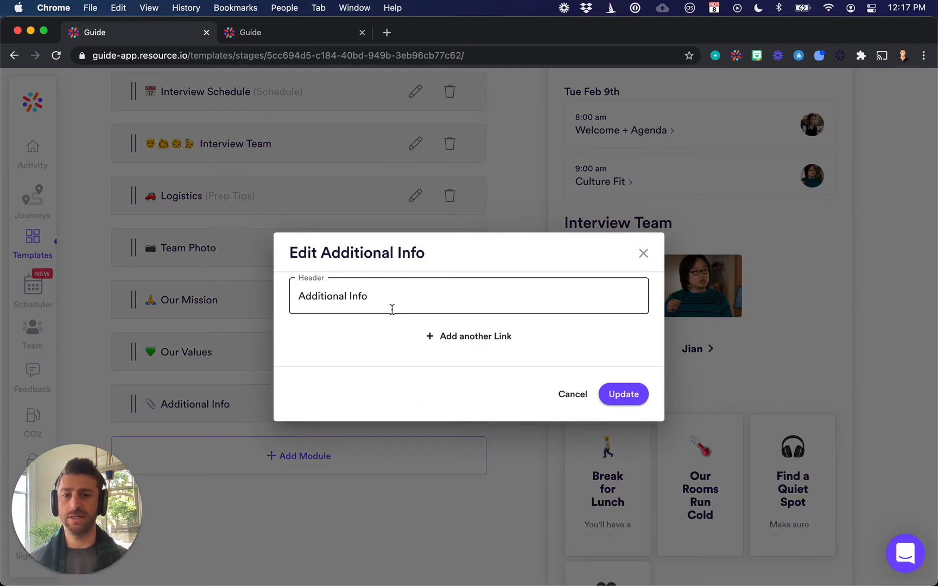
{"action": "left_click_drag", "start_coordinate": [399, 299], "coordinate": [272, 293]}
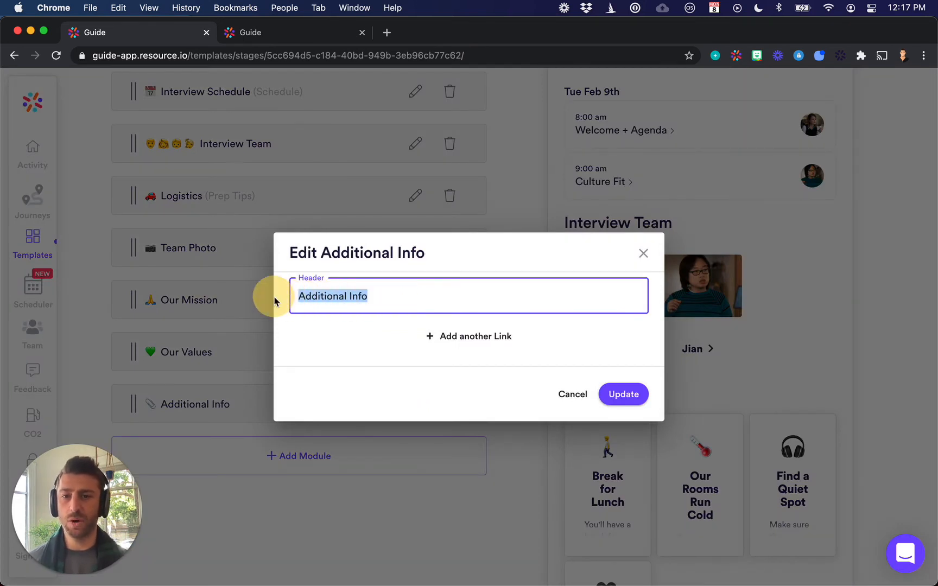
{"action": "left_click", "coordinate": [643, 254]}
Examine the Prep Tips and Interview Team section headings in the candidate preview
{"action": "scroll", "coordinate": [632, 374], "scroll_direction": "down", "scroll_amount": 1}
{"action": "left_click_drag", "start_coordinate": [638, 379], "coordinate": [554, 380]}
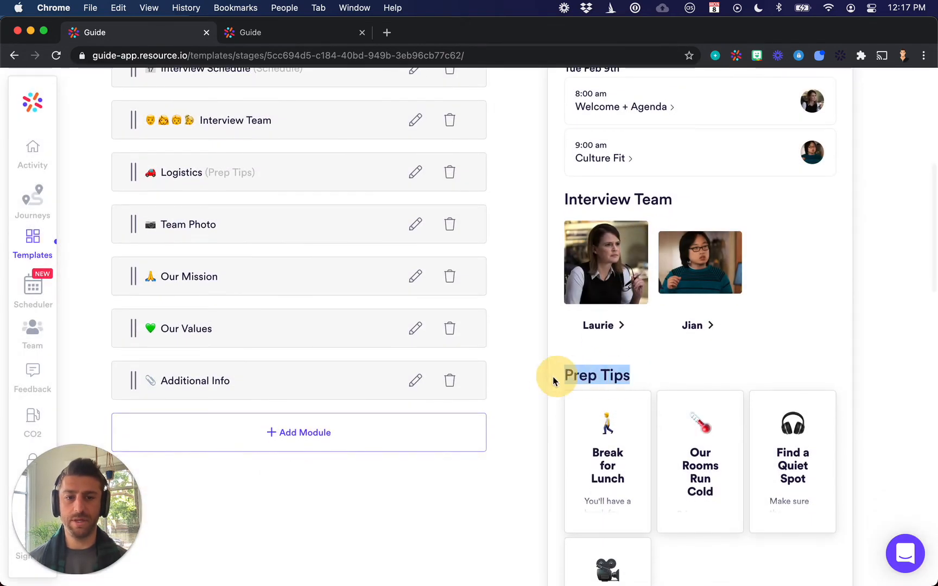
{"action": "left_click_drag", "start_coordinate": [682, 199], "coordinate": [548, 195]}
{"action": "left_click", "coordinate": [533, 231]}
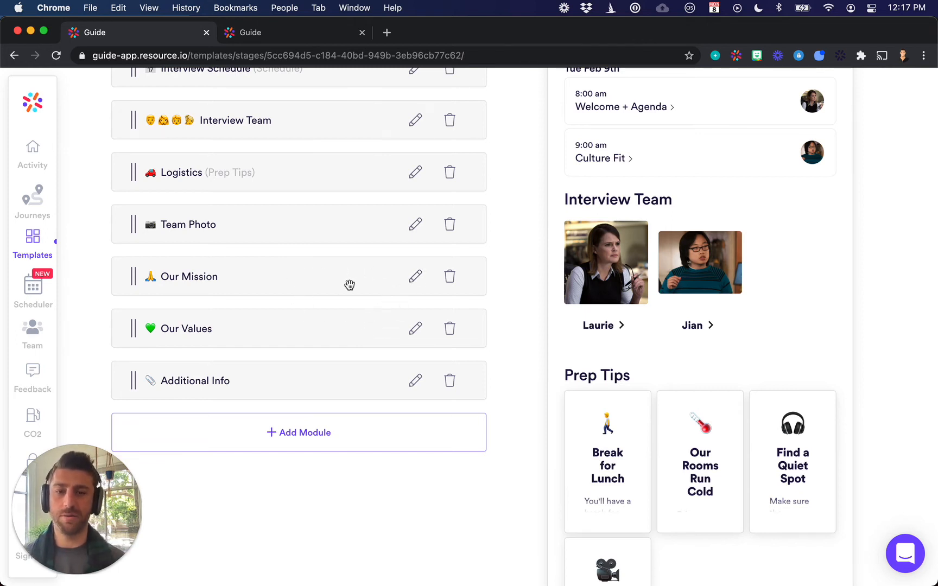
Open the Our Mission module's settings, look at its editable header, and close them without saving
{"action": "left_click", "coordinate": [415, 277]}
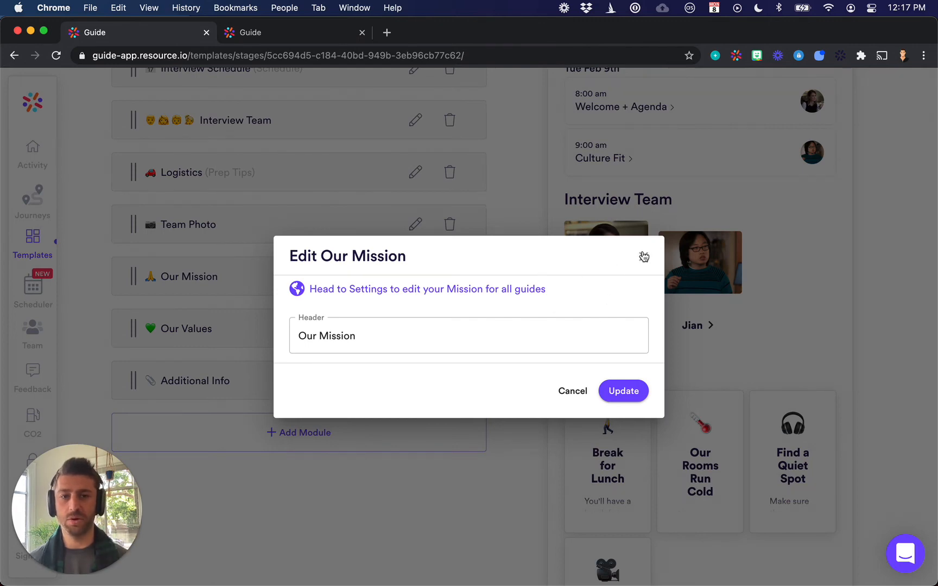
{"action": "left_click_drag", "start_coordinate": [370, 335], "coordinate": [305, 335]}
{"action": "left_click", "coordinate": [448, 332]}
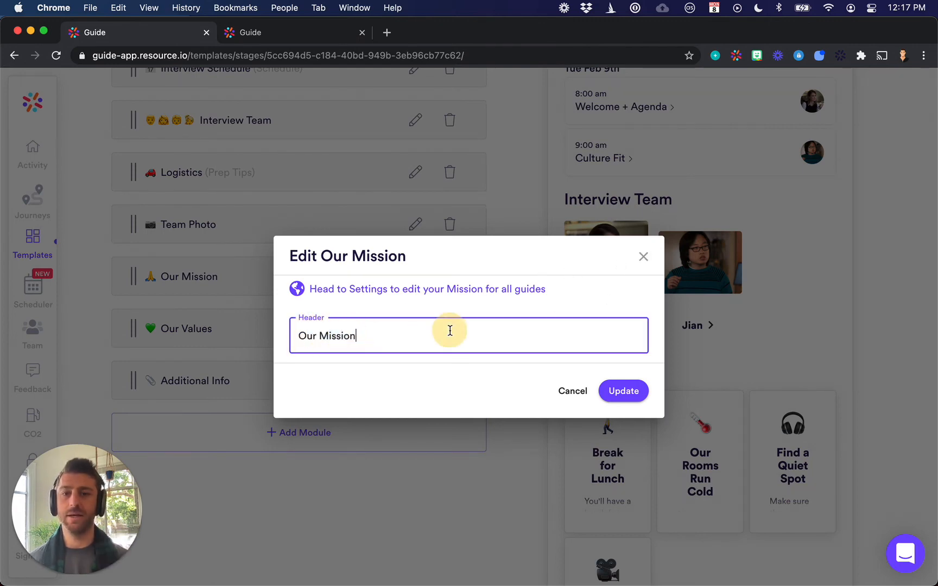
{"action": "left_click", "coordinate": [644, 258]}
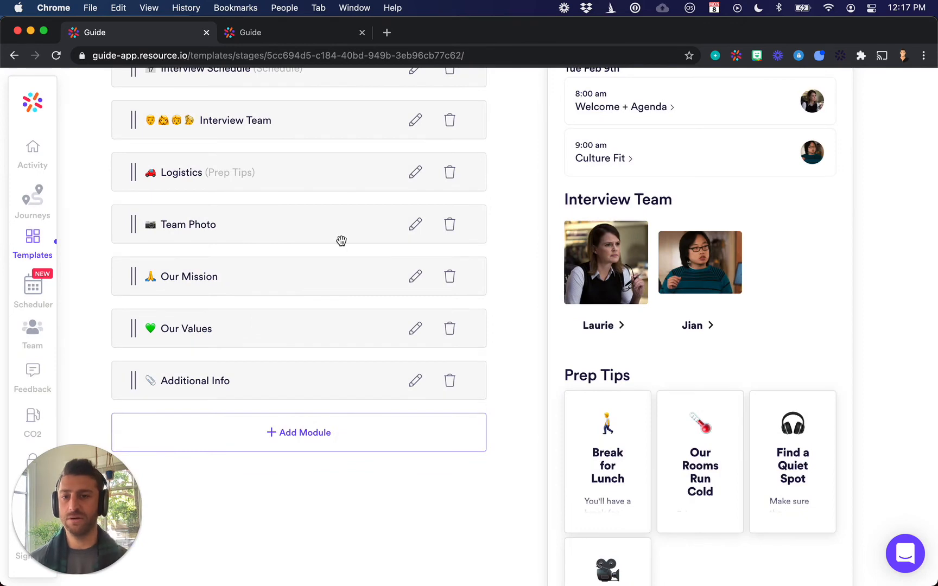
View the Team Photo module's header and photo upload options, cancel, and look over the template's modules
{"action": "scroll", "coordinate": [342, 241], "scroll_direction": "up", "scroll_amount": 2}
{"action": "left_click", "coordinate": [415, 299]}
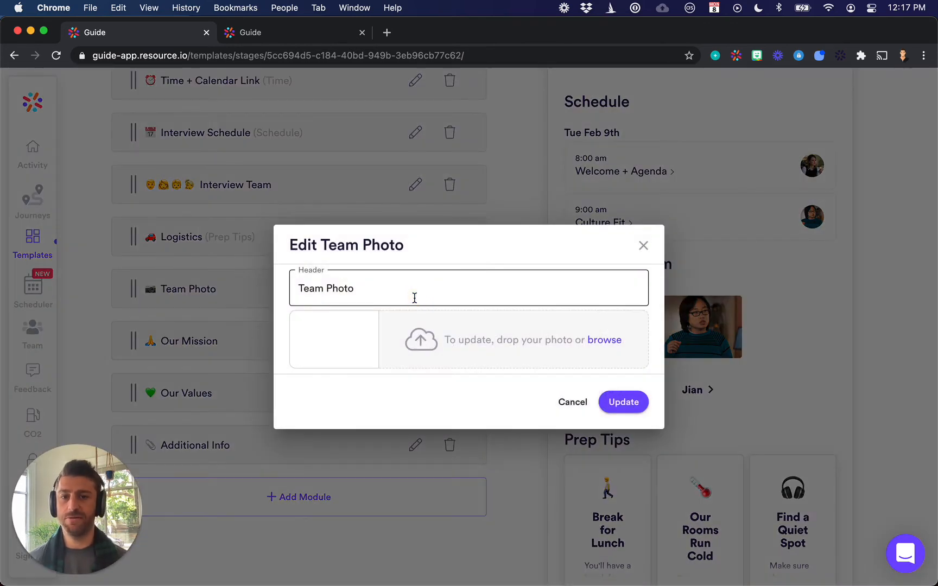
{"action": "left_click", "coordinate": [563, 402]}
{"action": "scroll", "coordinate": [418, 326], "scroll_direction": "up", "scroll_amount": 2}
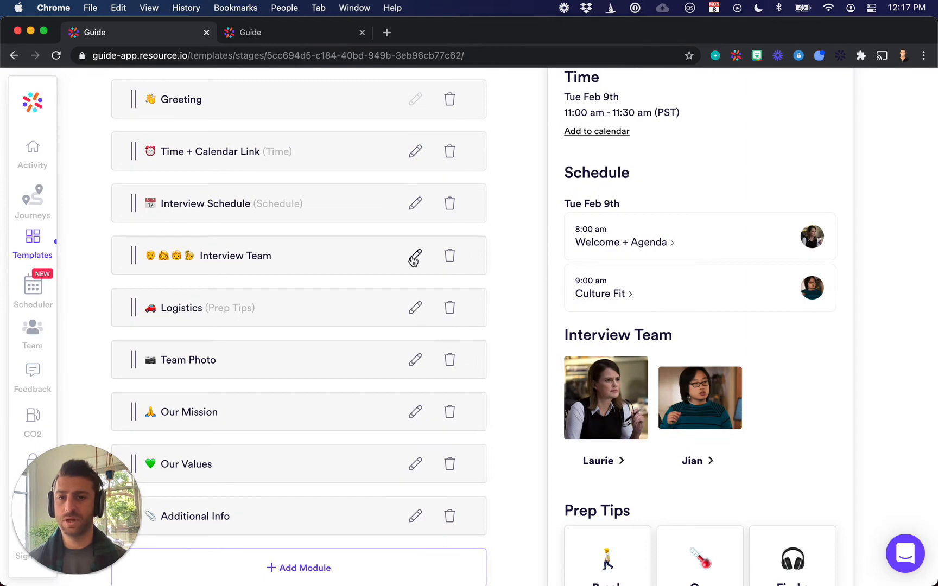
{"action": "scroll", "coordinate": [416, 213], "scroll_direction": "up", "scroll_amount": 3}
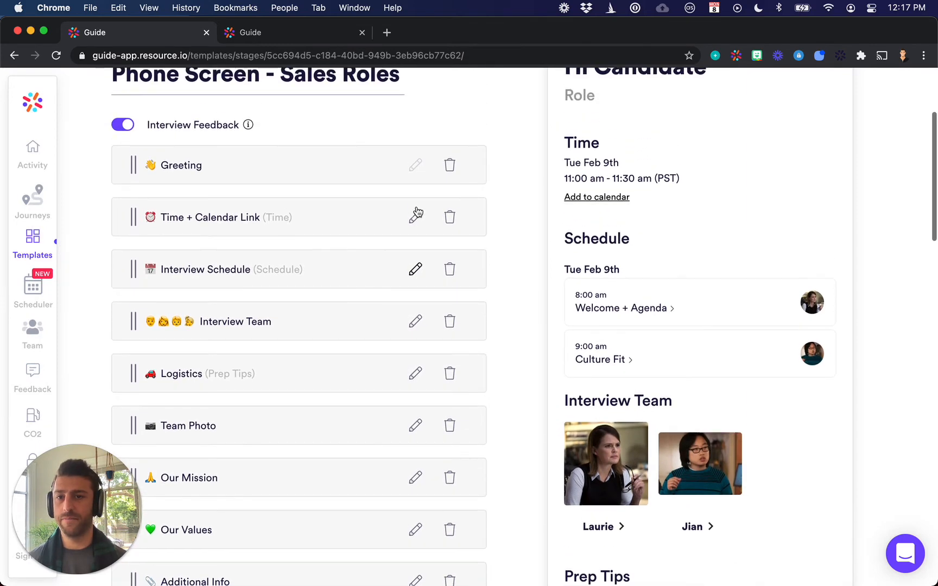
Add a Custom Text module to the end of the template's module list
{"action": "scroll", "coordinate": [415, 442], "scroll_direction": "down", "scroll_amount": 5}
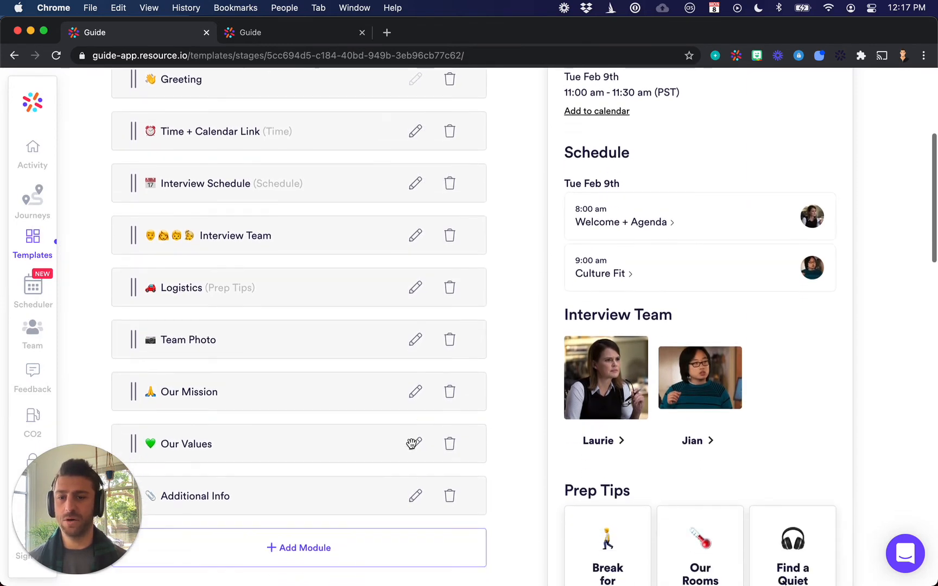
{"action": "left_click", "coordinate": [368, 462]}
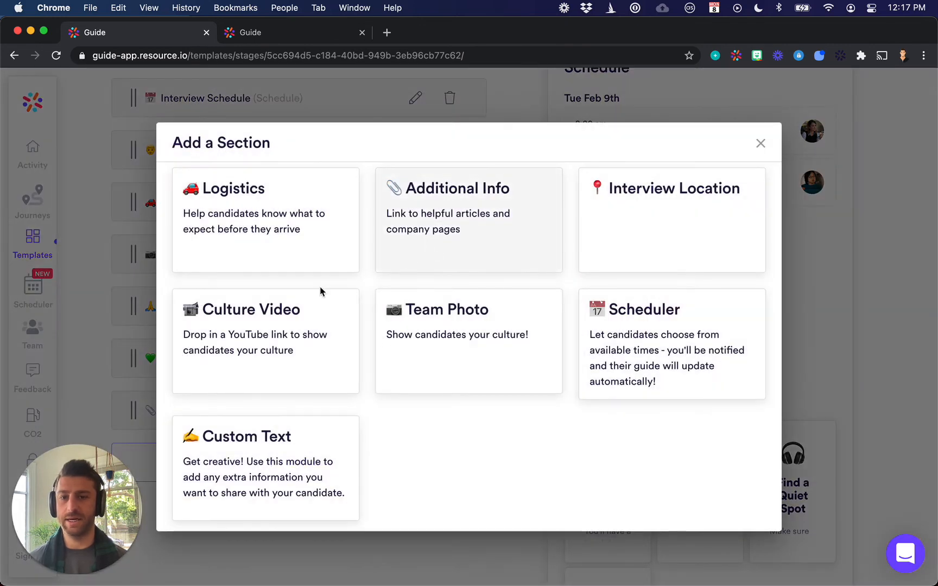
{"action": "left_click", "coordinate": [240, 480]}
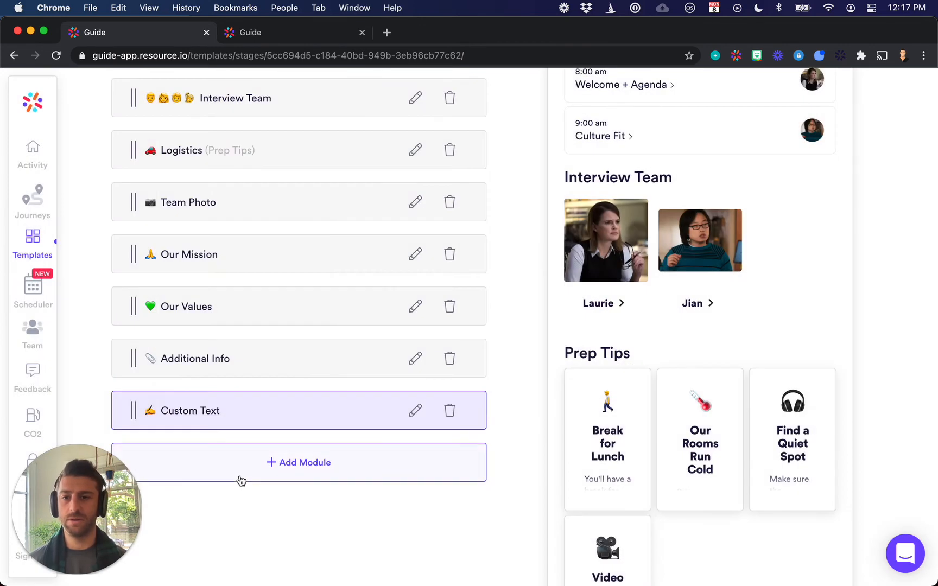
Open the Custom Text module for editing and set its header to "We're excited to meet you!"
{"action": "left_click", "coordinate": [409, 415]}
{"action": "left_click", "coordinate": [416, 298]}
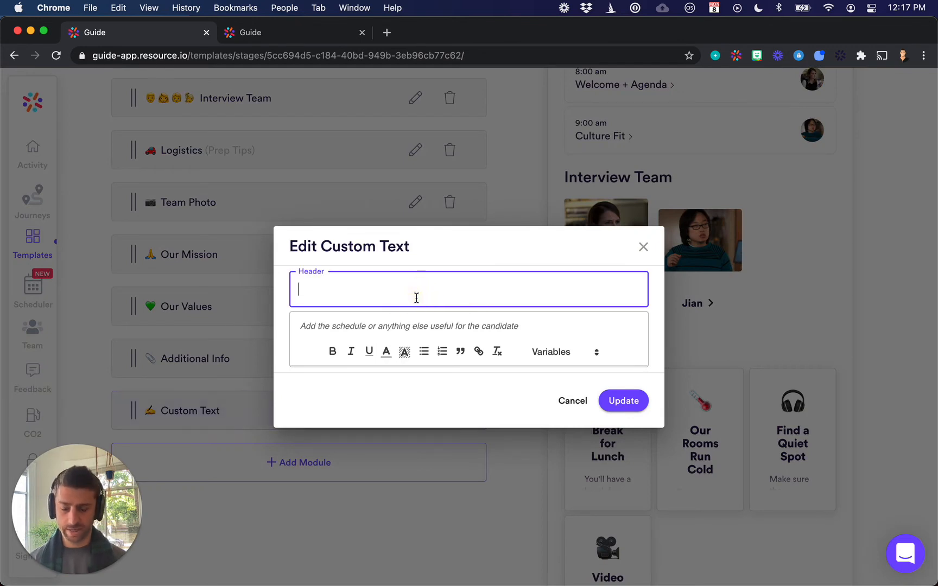
{"action": "type", "text": "We're excite"}
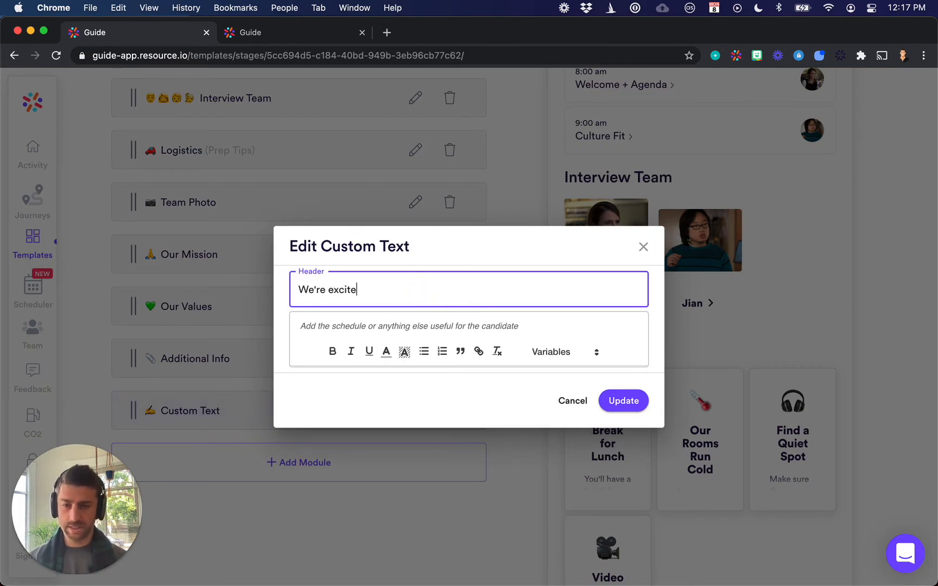
{"action": "type", "text": "d to meet you"}
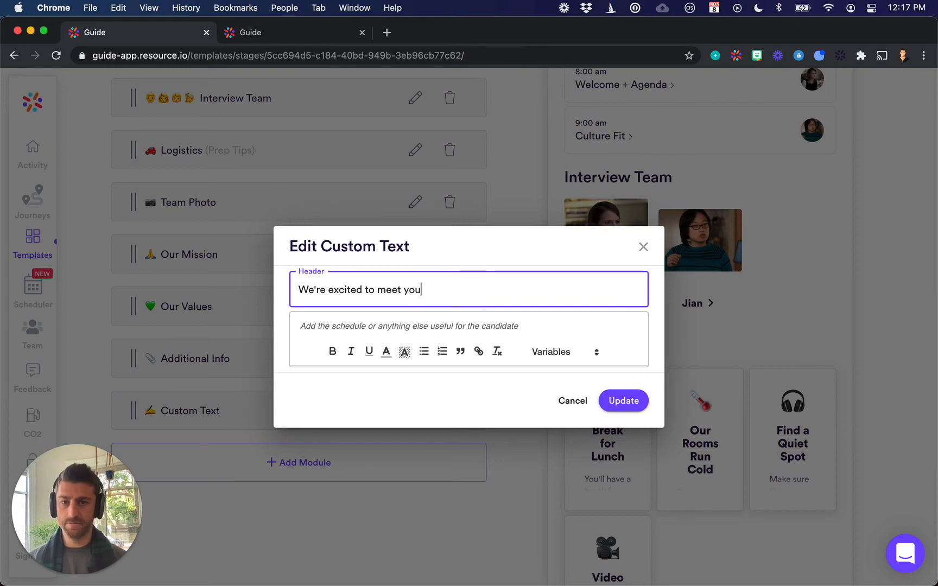
{"action": "type", "text": "!"}
Enter the Custom Text body as "Our whole team is looking forward to spending time together during your upcoming interviews." followed by a new line
{"action": "left_click", "coordinate": [413, 327]}
{"action": "type", "text": "WE'r"}
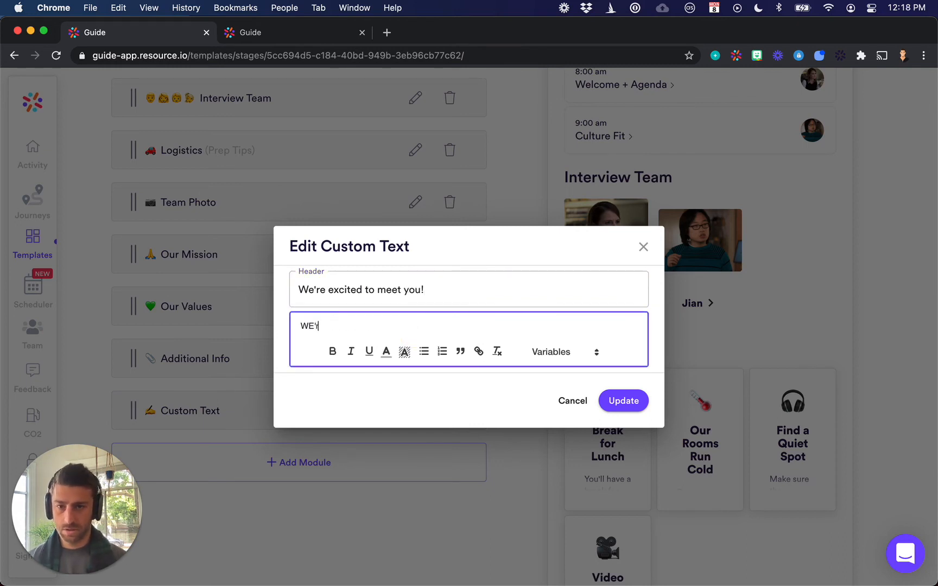
{"action": "key", "text": "BackSpace"}
{"action": "key", "text": "BackSpace"}
{"action": "key", "text": "BackSpace"}
{"action": "type", "text": "Our"}
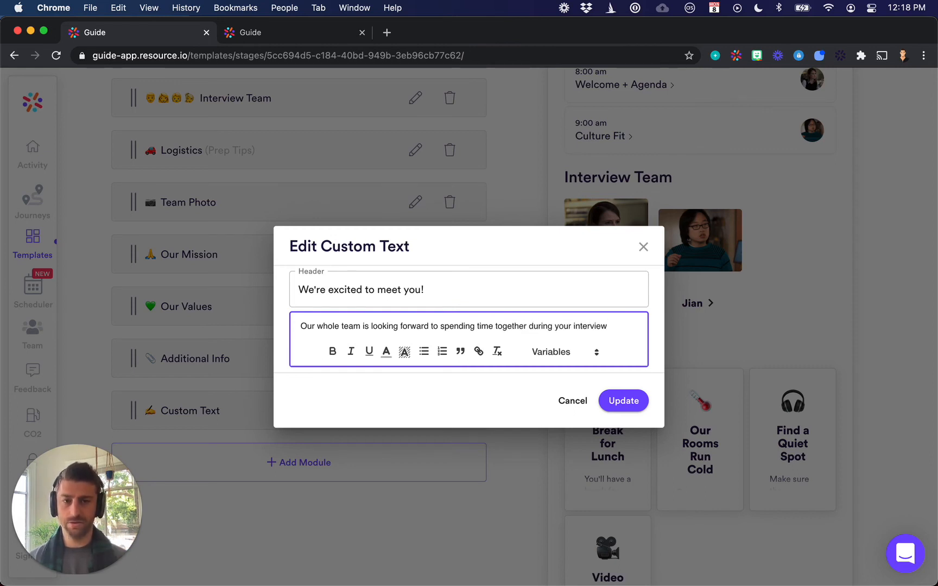
{"action": "key", "text": "BackSpace"}
{"action": "key", "text": "BackSpace"}
{"action": "key", "text": "BackSpace"}
{"action": "key", "text": "BackSpace"}
{"action": "key", "text": "BackSpace"}
{"action": "key", "text": "BackSpace"}
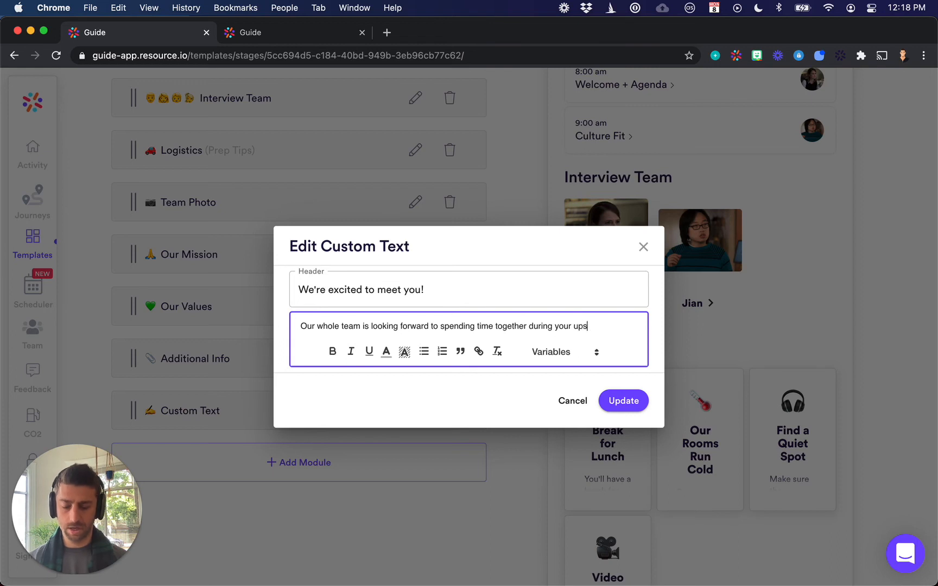
{"action": "type", "text": "terv"}
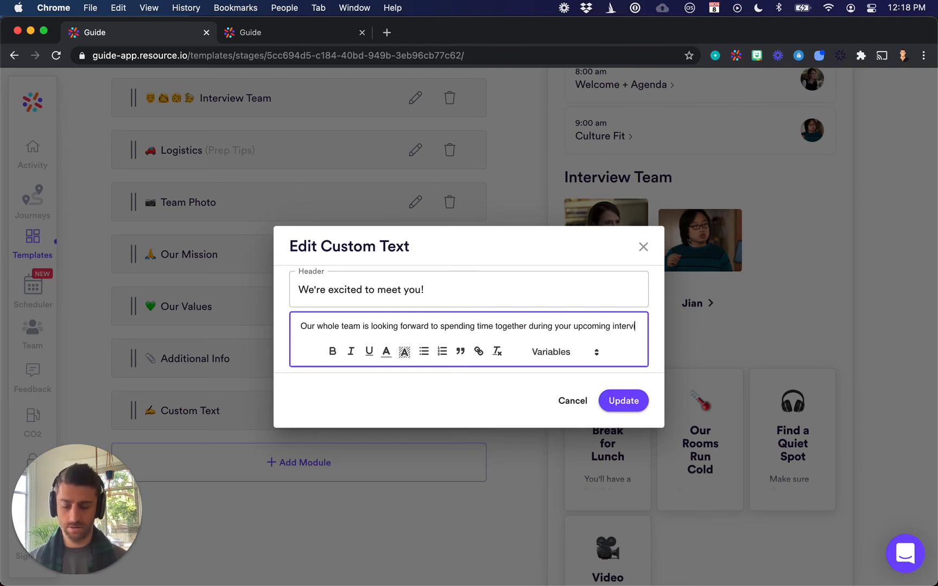
{"action": "type", "text": "iews."}
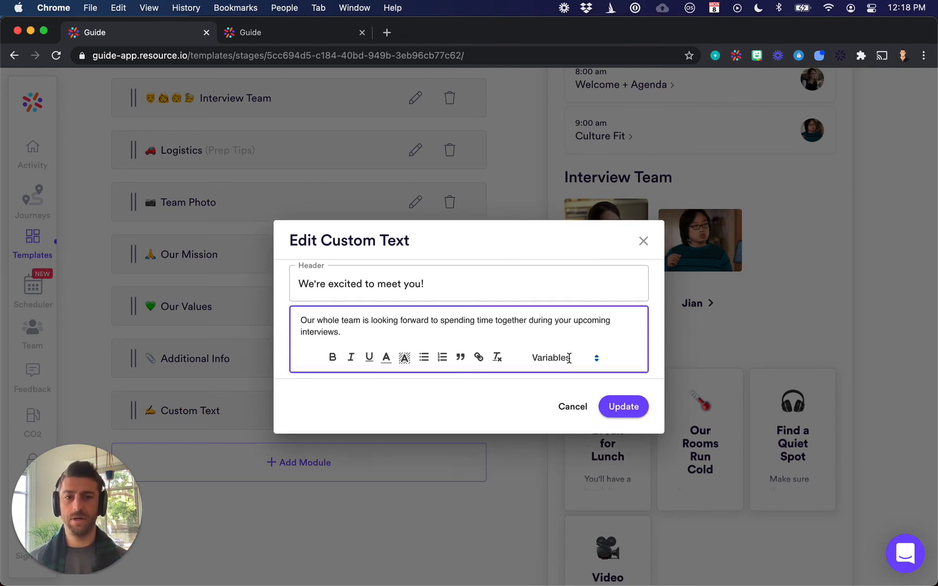
{"action": "key", "text": "Return"}
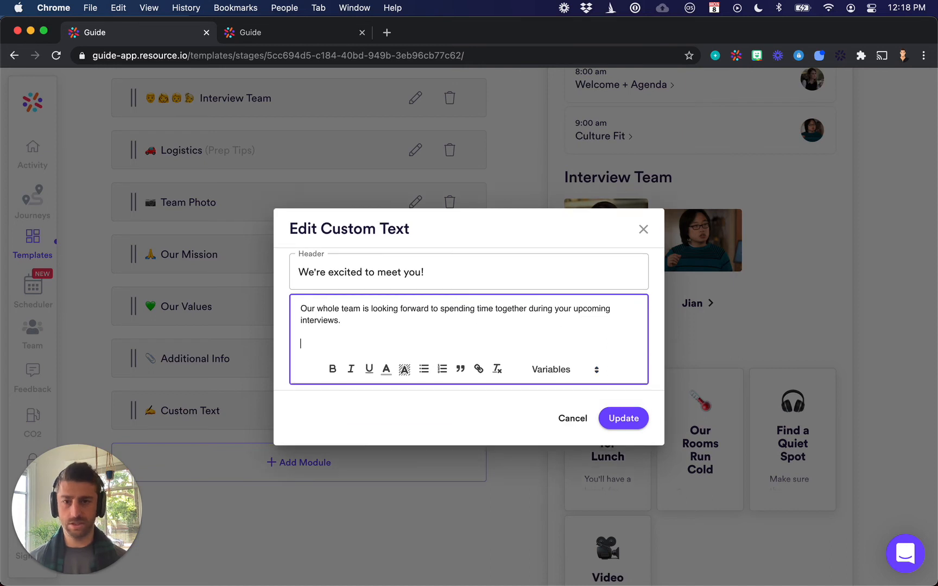
Start the body text with "Welcome," and the Candidate First Name variable followed by "!", and save the changes to the Custom Text module
{"action": "left_click", "coordinate": [594, 370]}
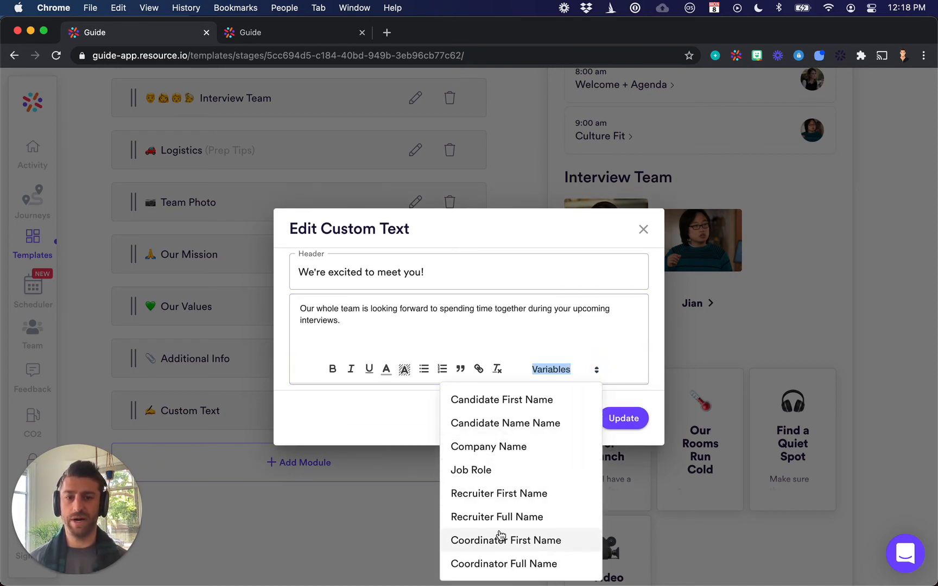
{"action": "left_click", "coordinate": [337, 309]}
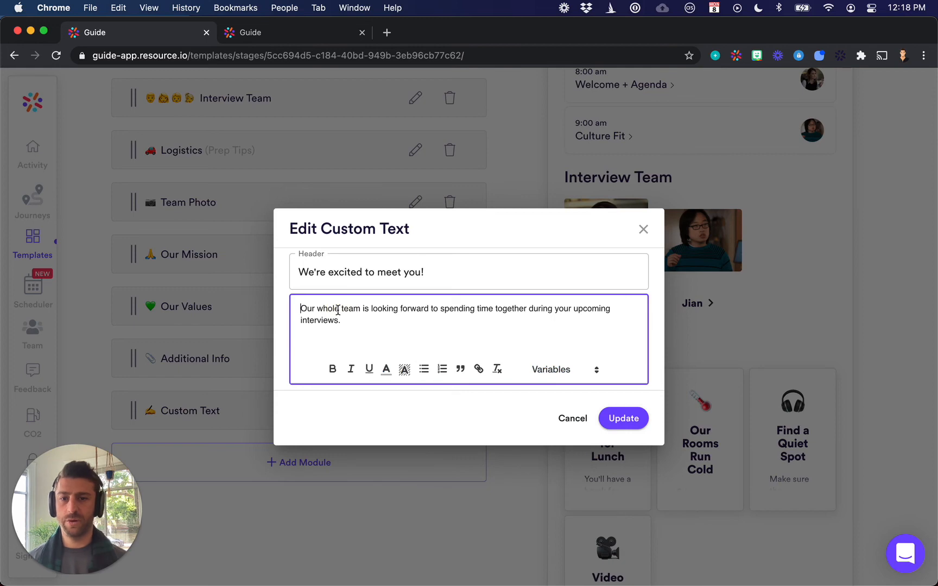
{"action": "left_click", "coordinate": [554, 369]}
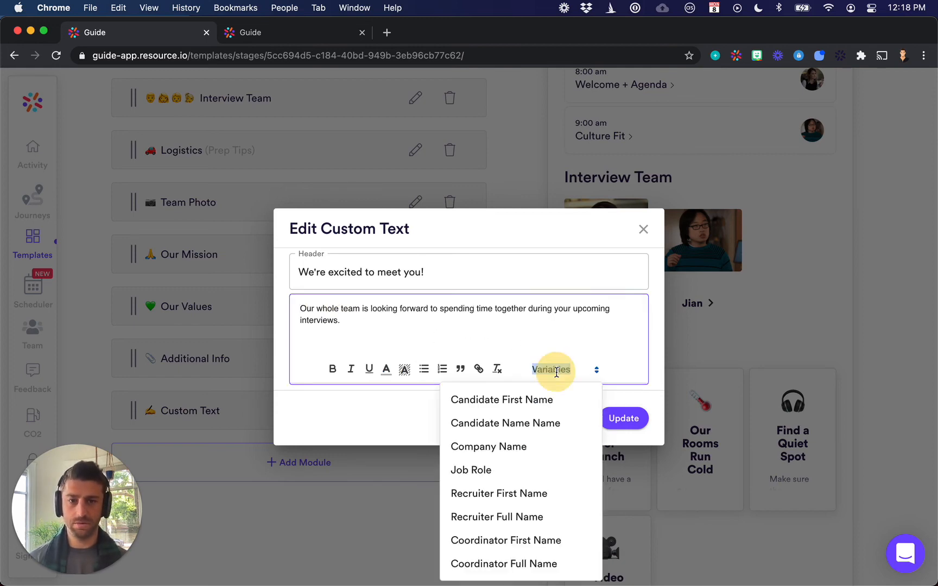
{"action": "left_click", "coordinate": [515, 412]}
{"action": "type", "text": "-"}
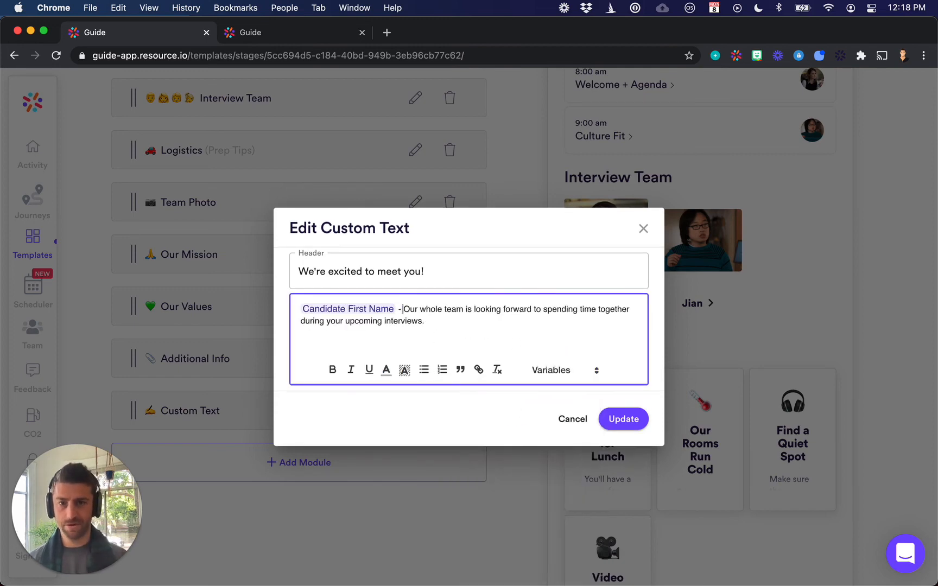
{"action": "type", "text": "Welcome, "}
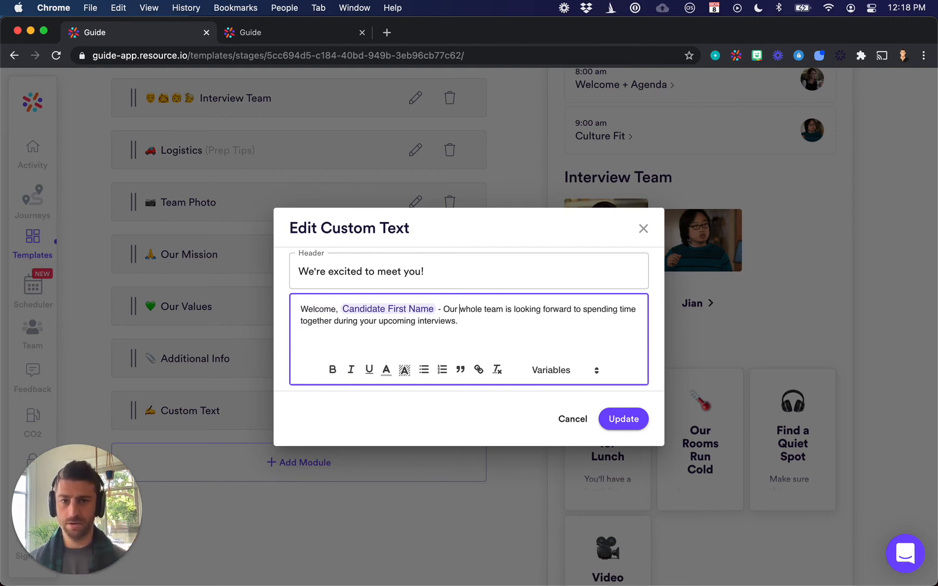
{"action": "type", "text": "!"}
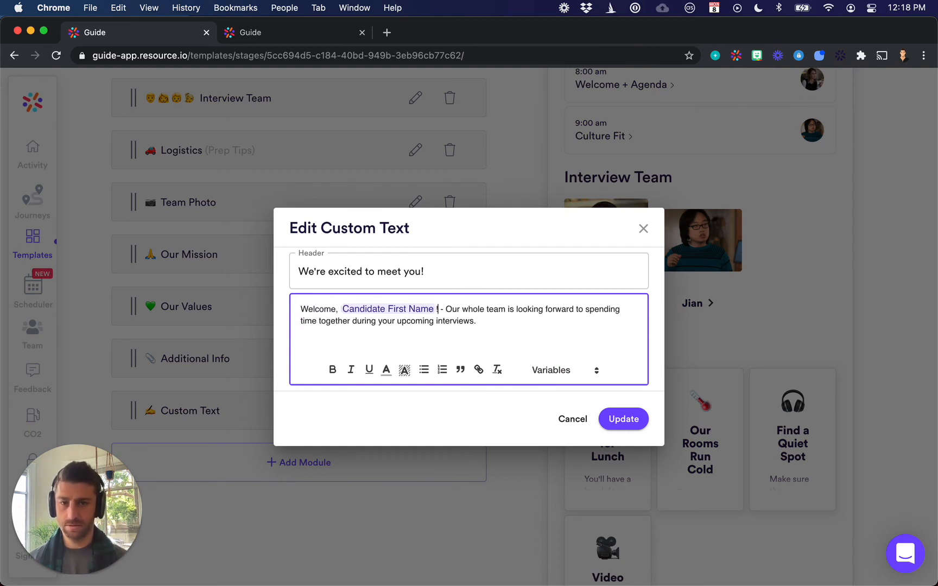
{"action": "key", "text": "BackSpace"}
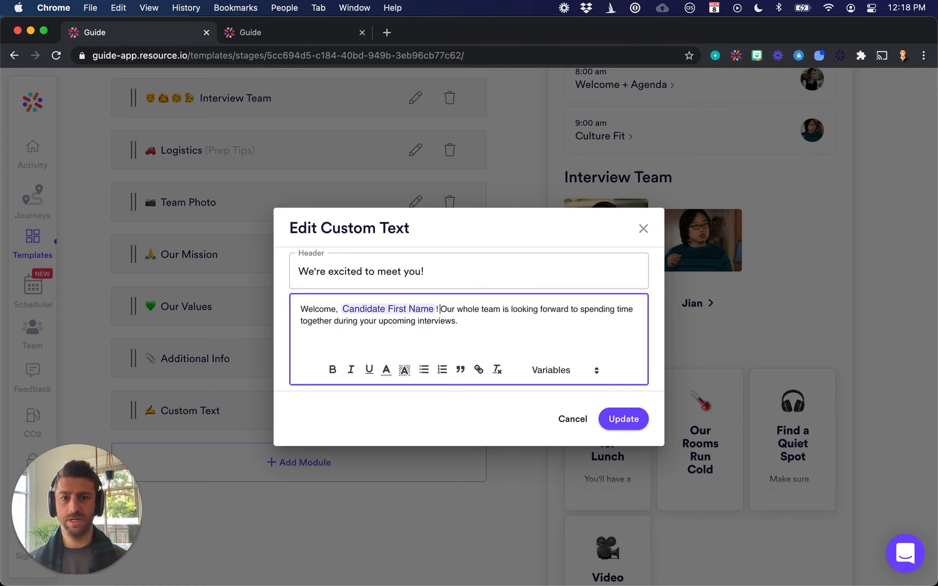
{"action": "left_click", "coordinate": [623, 419]}
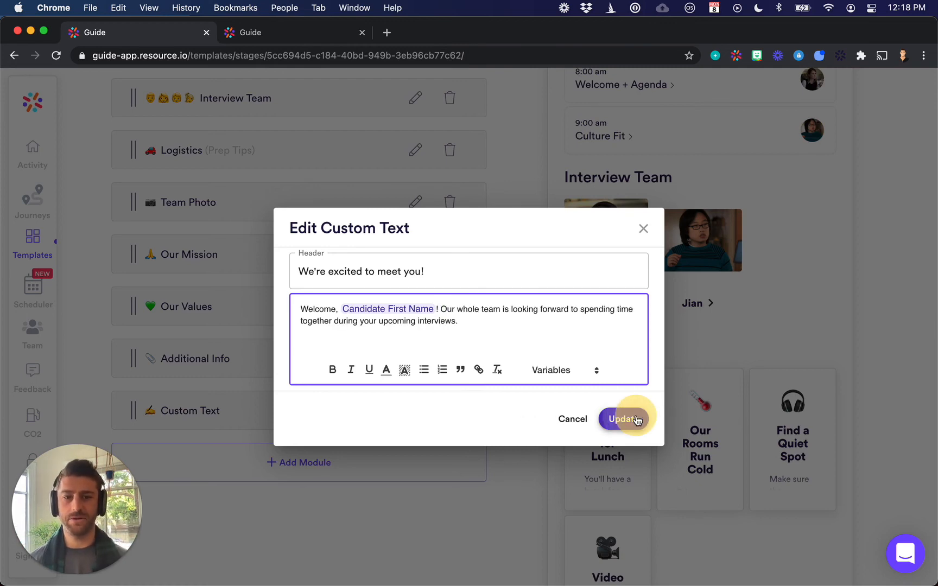
Move the Custom Text module directly below Greeting and check the candidate name in the preview's welcome message
{"action": "scroll", "coordinate": [305, 297], "scroll_direction": "up", "scroll_amount": 6}
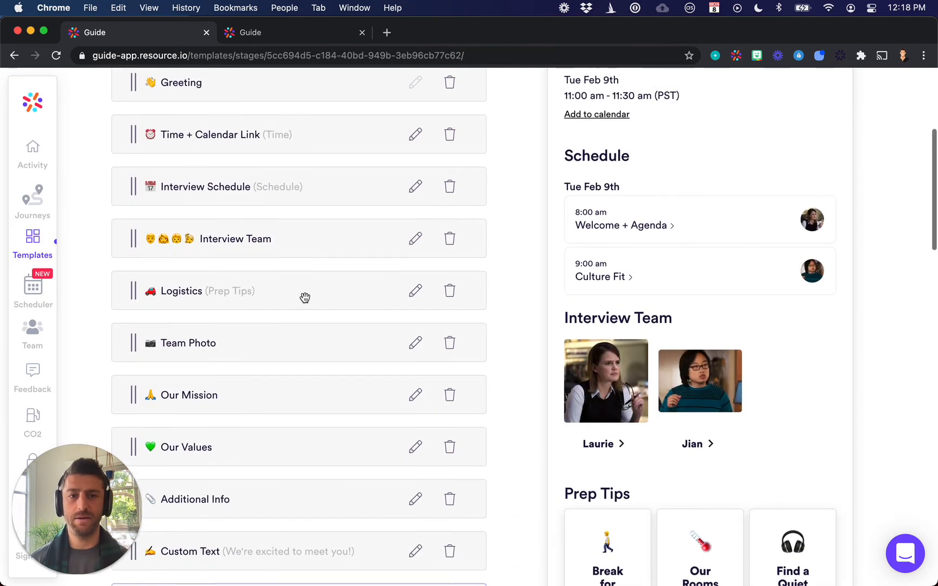
{"action": "scroll", "coordinate": [304, 300], "scroll_direction": "down", "scroll_amount": 3}
{"action": "scroll", "coordinate": [307, 279], "scroll_direction": "down", "scroll_amount": 2}
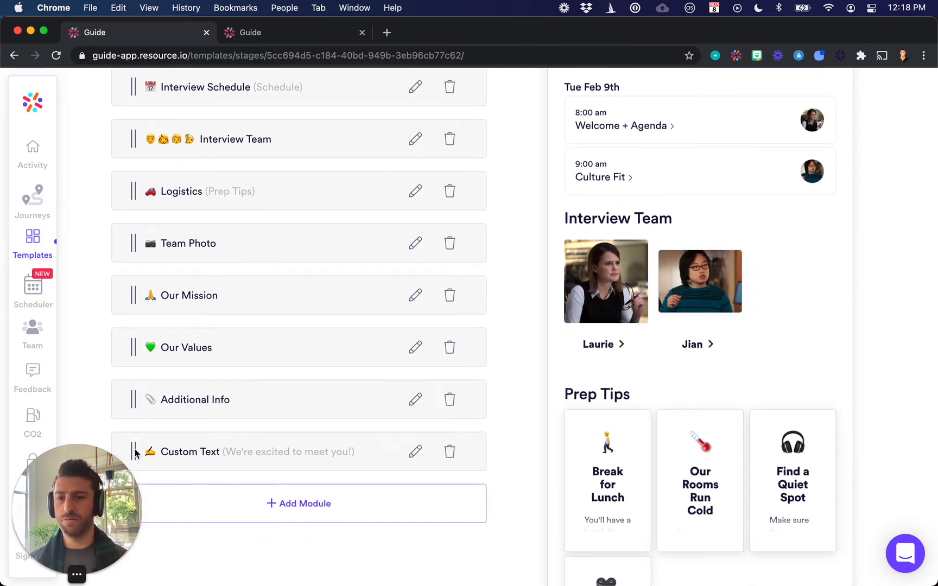
{"action": "scroll", "coordinate": [173, 392], "scroll_direction": "down", "scroll_amount": 1}
{"action": "left_click_drag", "start_coordinate": [130, 398], "coordinate": [127, 377]}
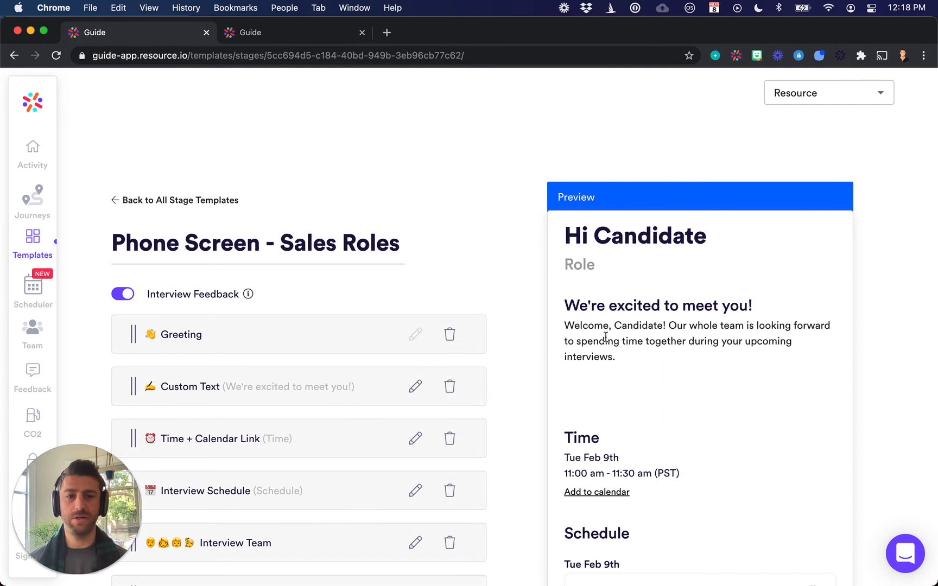
{"action": "double_click", "coordinate": [642, 327]}
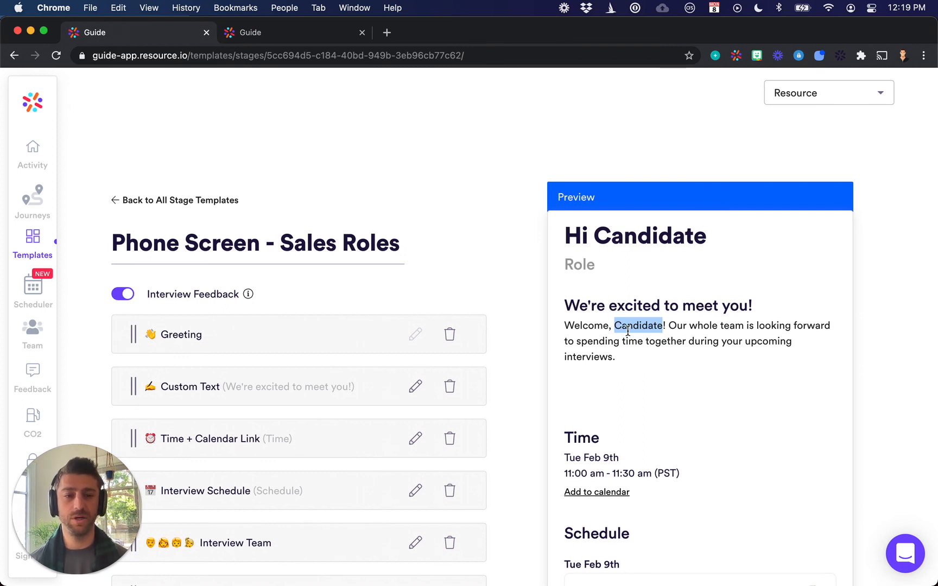
Review the full candidate preview, from the welcome message through the schedule, interview team, prep tips, mission and values sections
{"action": "scroll", "coordinate": [629, 331], "scroll_direction": "down", "scroll_amount": 2}
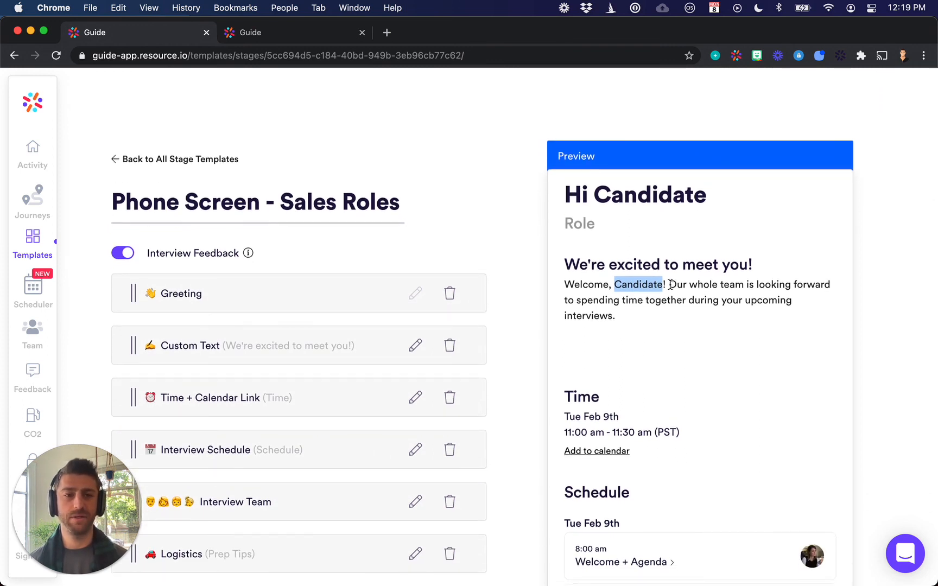
{"action": "left_click_drag", "start_coordinate": [669, 284], "coordinate": [676, 318]}
{"action": "left_click", "coordinate": [897, 325]}
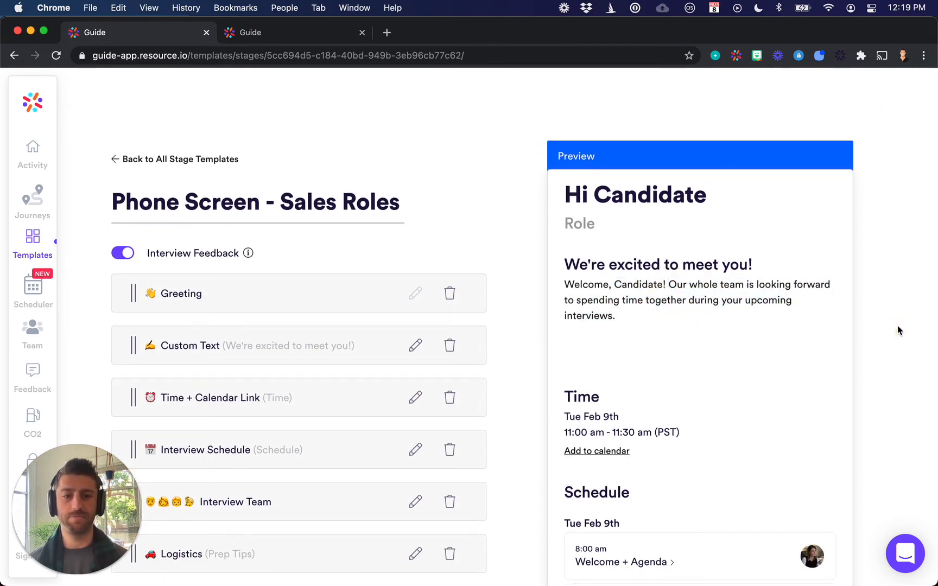
{"action": "scroll", "coordinate": [897, 325], "scroll_direction": "down", "scroll_amount": 5}
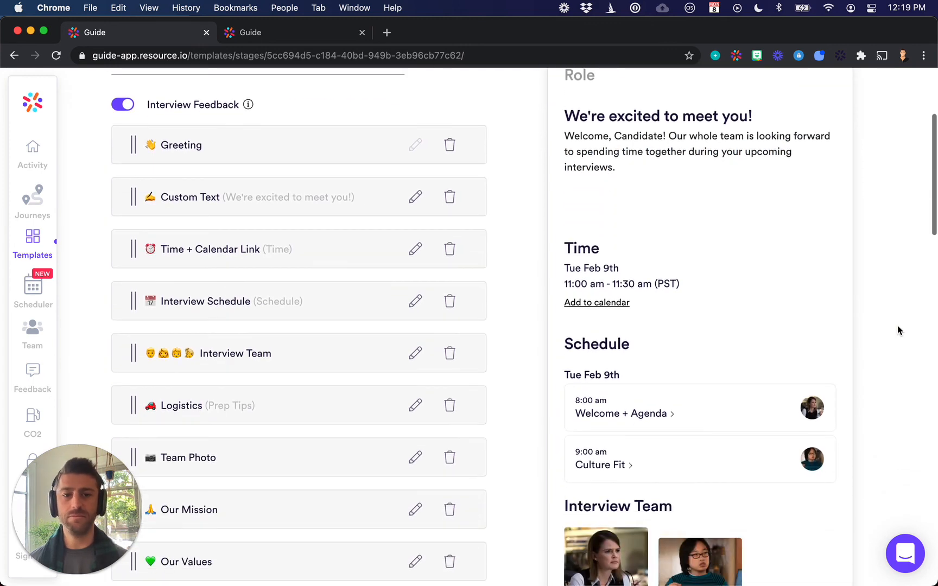
{"action": "scroll", "coordinate": [897, 325], "scroll_direction": "down", "scroll_amount": 12}
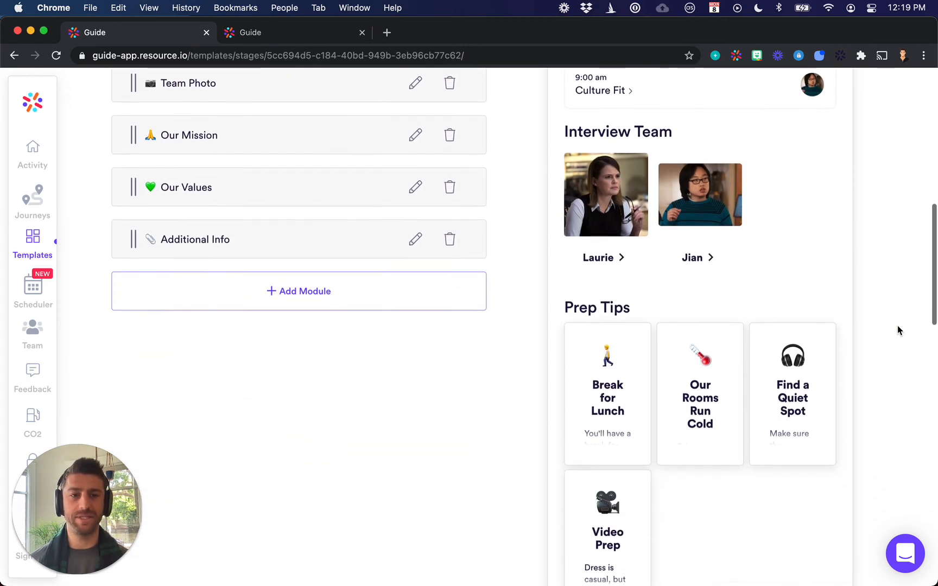
{"action": "scroll", "coordinate": [897, 325], "scroll_direction": "down", "scroll_amount": 15}
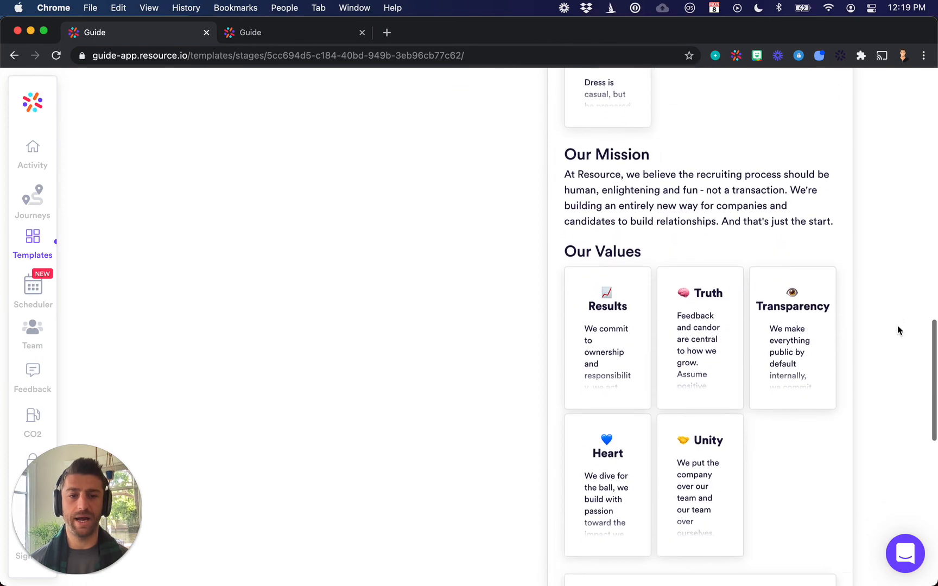
{"action": "scroll", "coordinate": [897, 330], "scroll_direction": "down", "scroll_amount": 8}
{"action": "scroll", "coordinate": [898, 329], "scroll_direction": "up", "scroll_amount": 15}
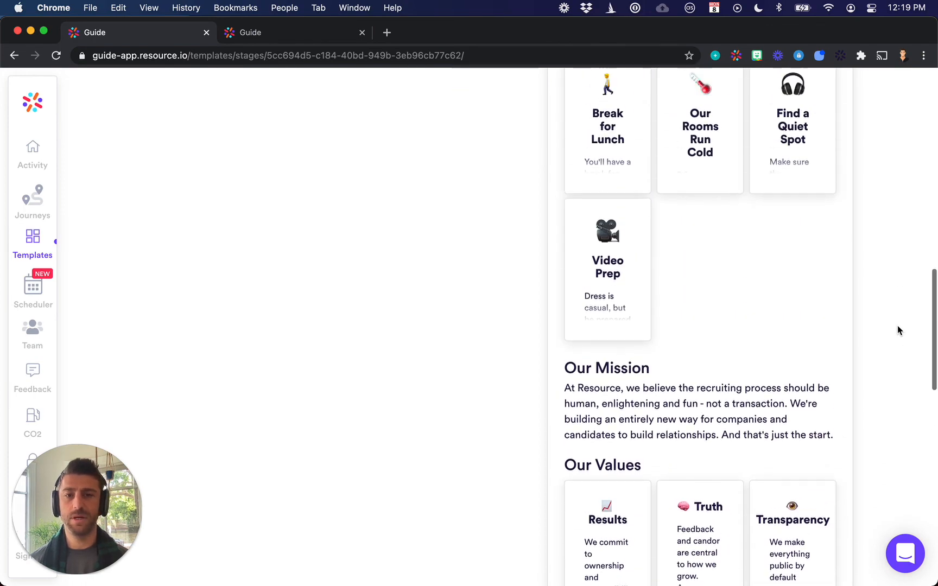
{"action": "scroll", "coordinate": [897, 330], "scroll_direction": "up", "scroll_amount": 20}
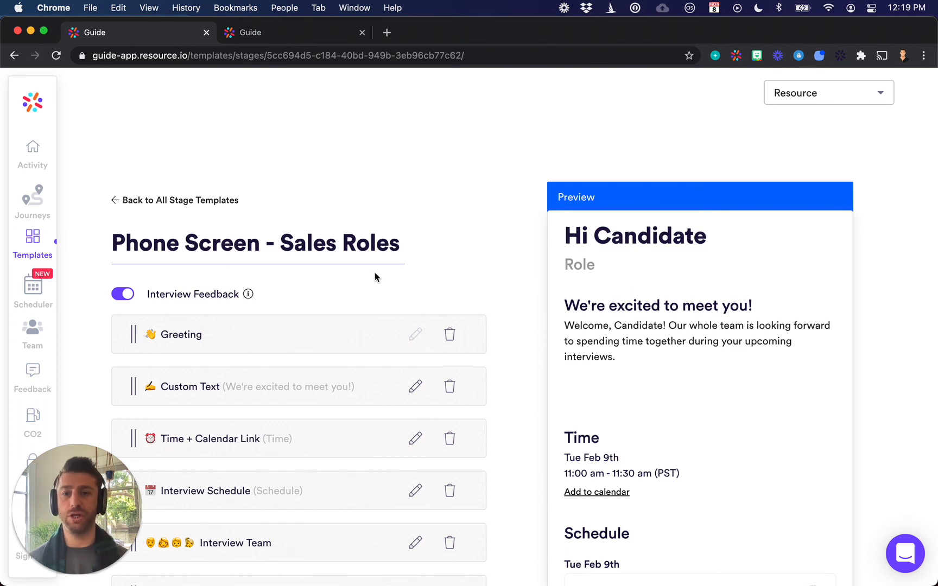
Rename the stage template as "Phone Screen - Generic"
{"action": "left_click", "coordinate": [336, 240]}
{"action": "key", "text": "shift+Left"}
{"action": "key", "text": "shift+Left"}
{"action": "key", "text": "shift+Left"}
{"action": "key", "text": "shift+Left"}
{"action": "key", "text": "shift+Left"}
{"action": "key", "text": "shift+Left"}
{"action": "key", "text": "shift+Left"}
{"action": "key", "text": "shift+Left"}
{"action": "key", "text": "shift+Left"}
{"action": "key", "text": "shift+Left"}
{"action": "key", "text": "shift+Left"}
{"action": "key", "text": "shift+Left"}
{"action": "key", "text": "shift+Left"}
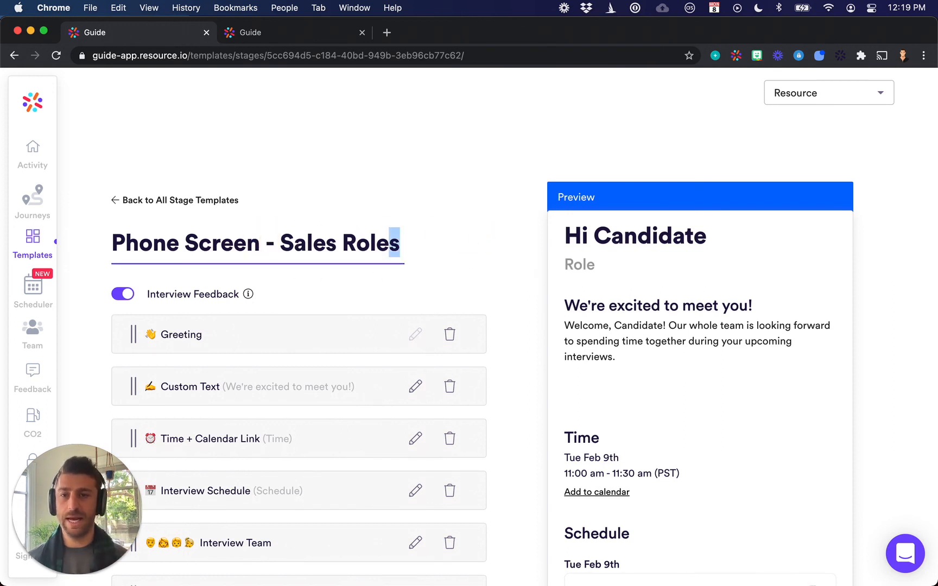
{"action": "type", "text": "- "}
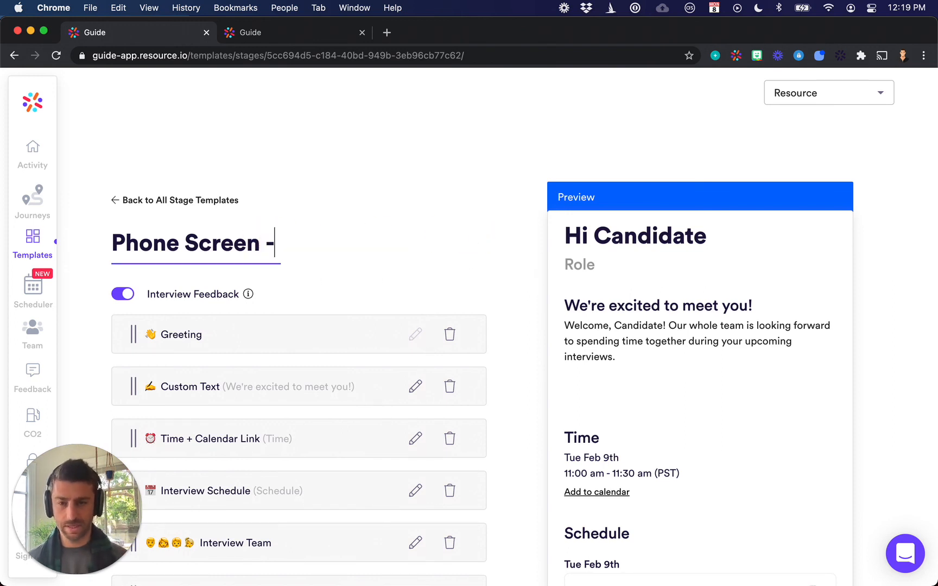
{"action": "type", "text": "Generic"}
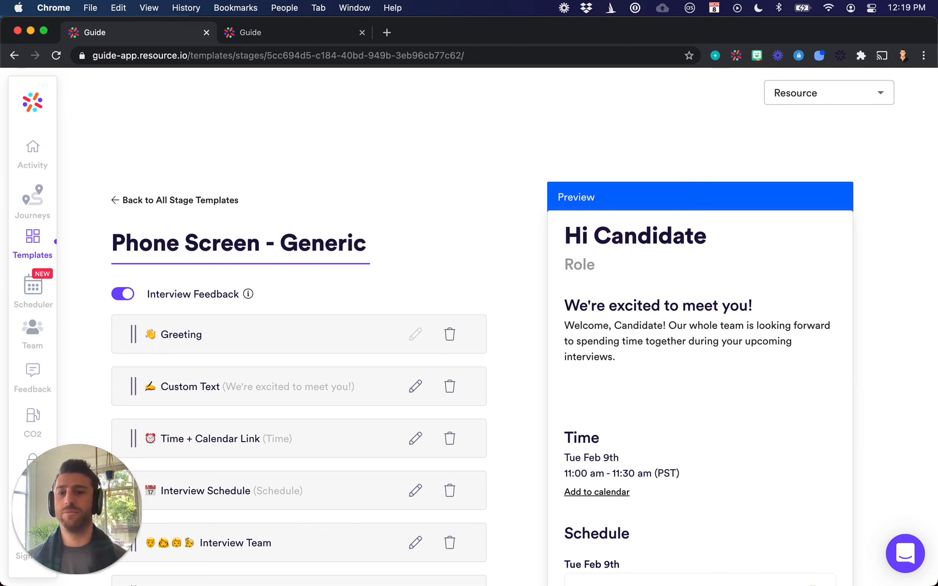
{"action": "left_click", "coordinate": [524, 167]}
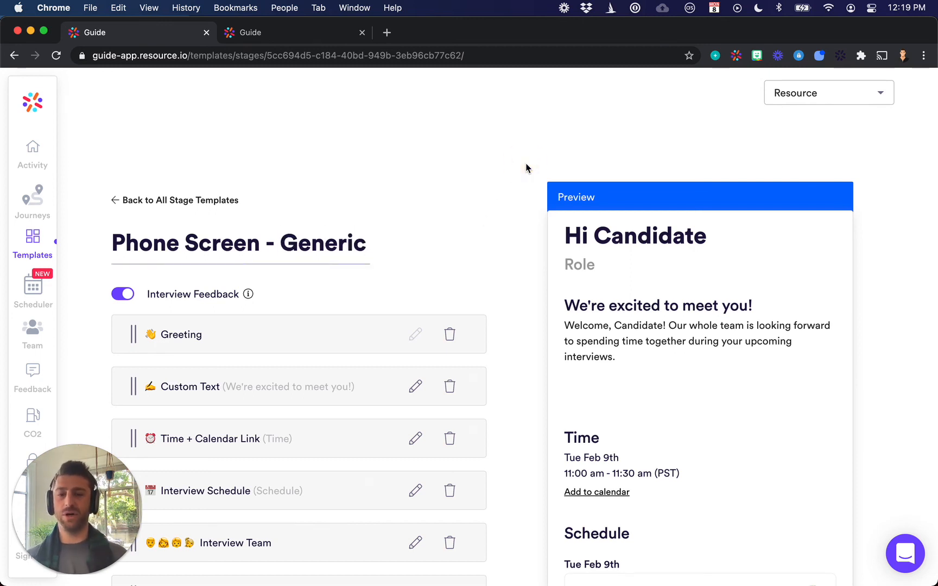